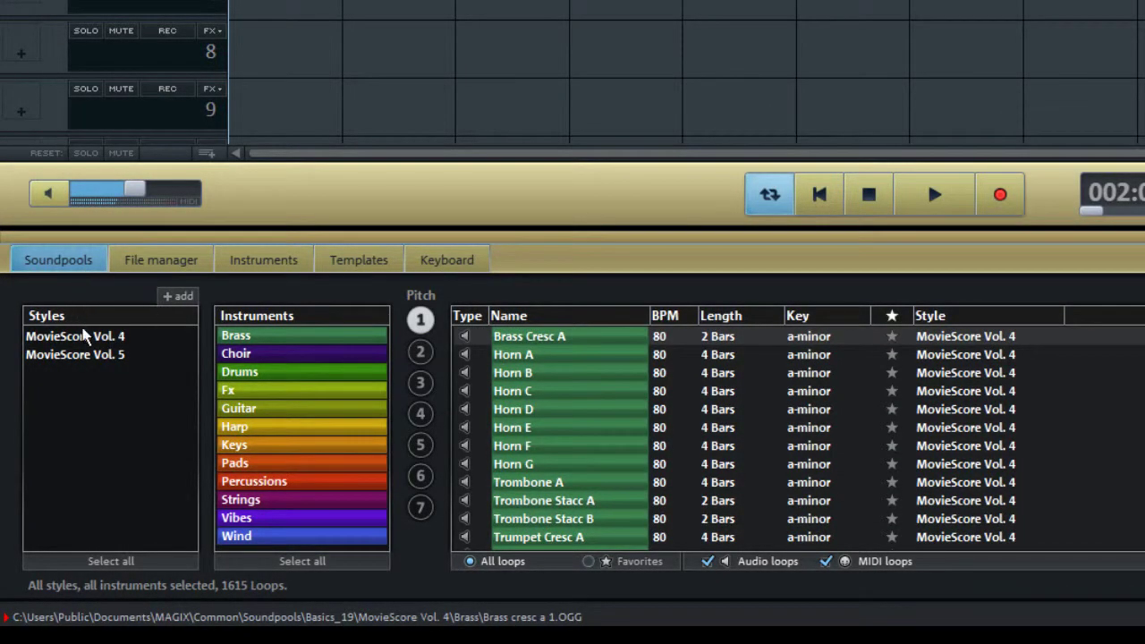
# - Filter the loop list to the MovieScore Vol. 5 style and the Keys instrument
pyautogui.click(85, 335)
pyautogui.click(86, 356)
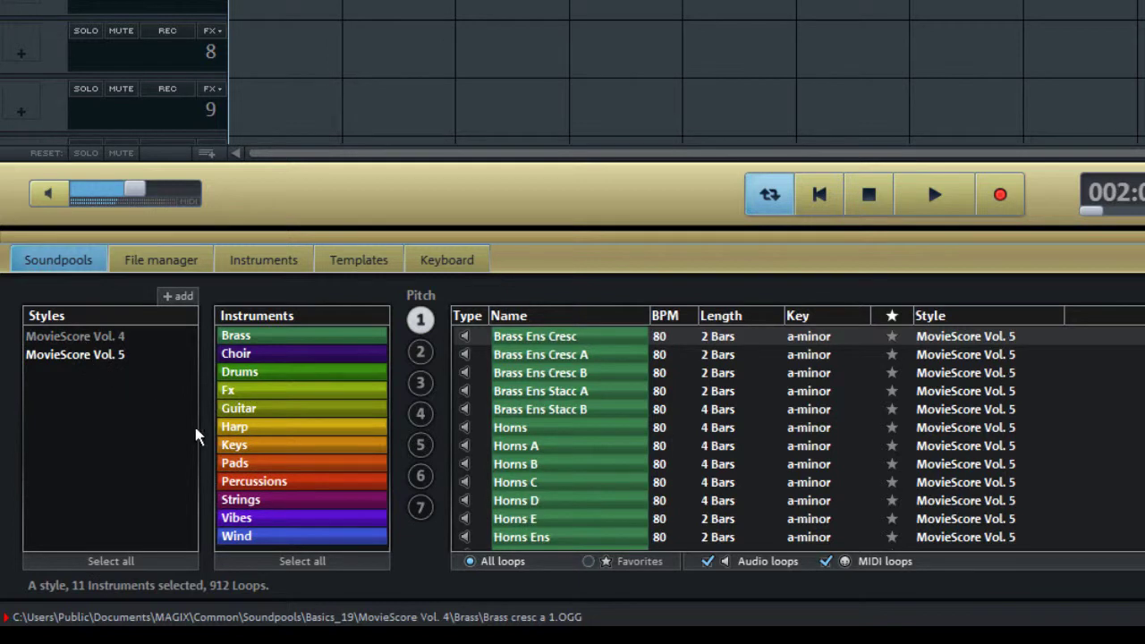
pyautogui.click(231, 447)
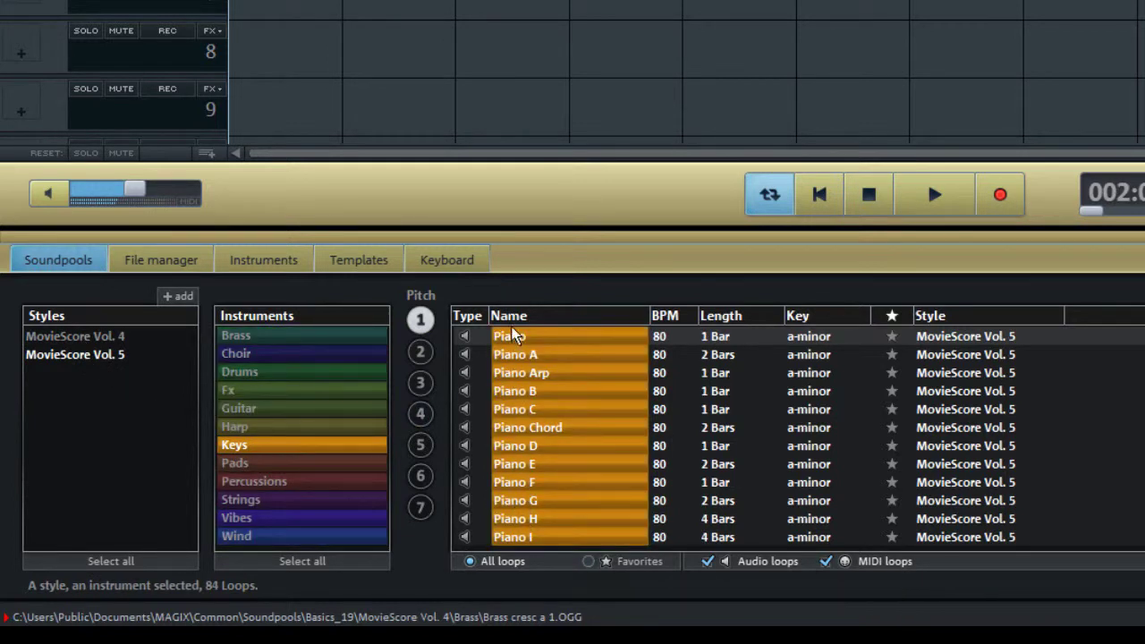
# - Preview the Piano D loop and switch it through pitches 2, 3 and 4
pyautogui.click(520, 452)
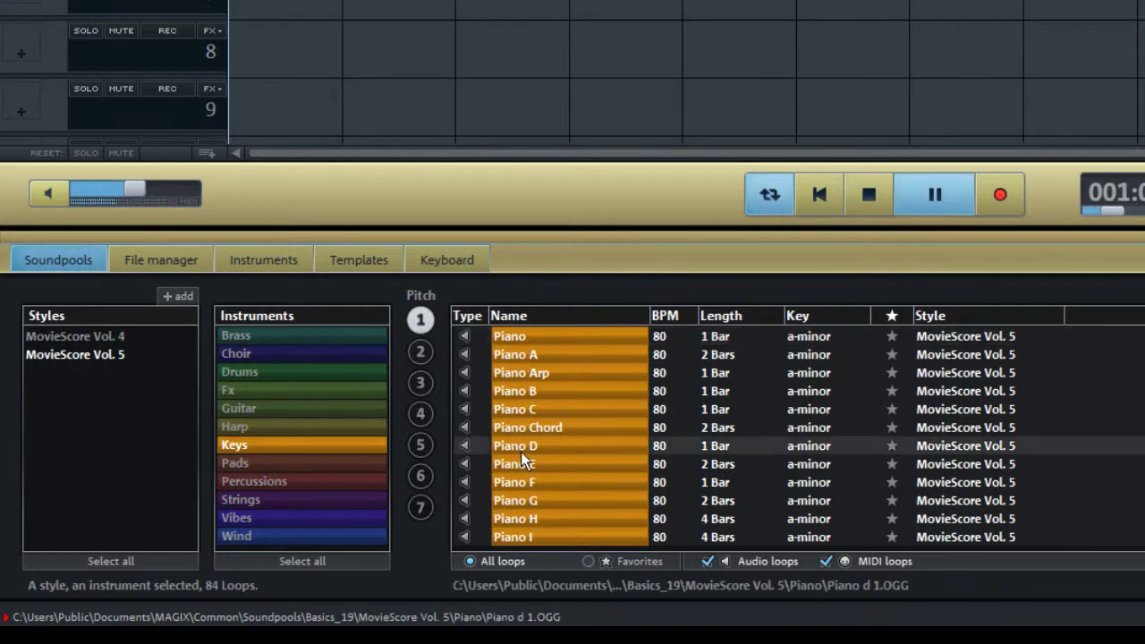
pyautogui.click(421, 352)
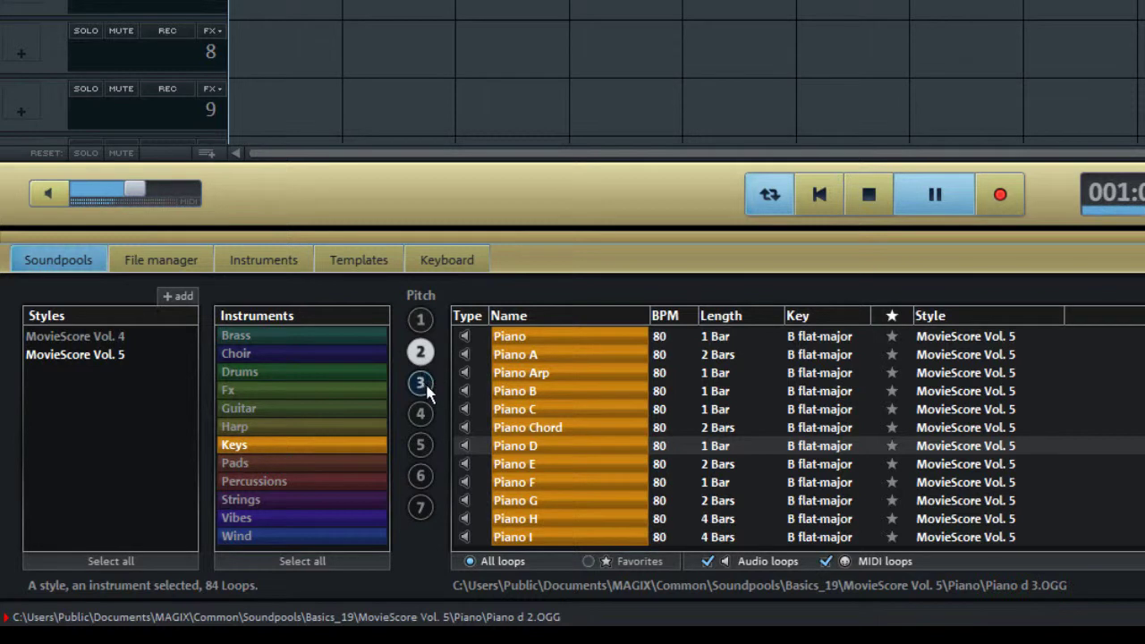
pyautogui.click(422, 383)
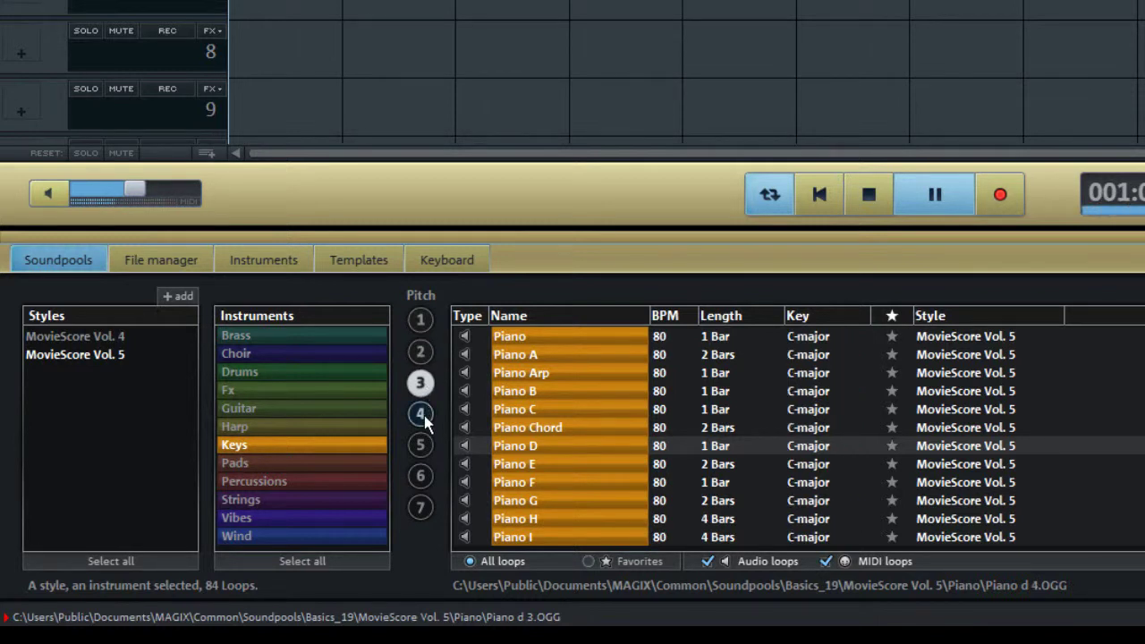
pyautogui.click(423, 416)
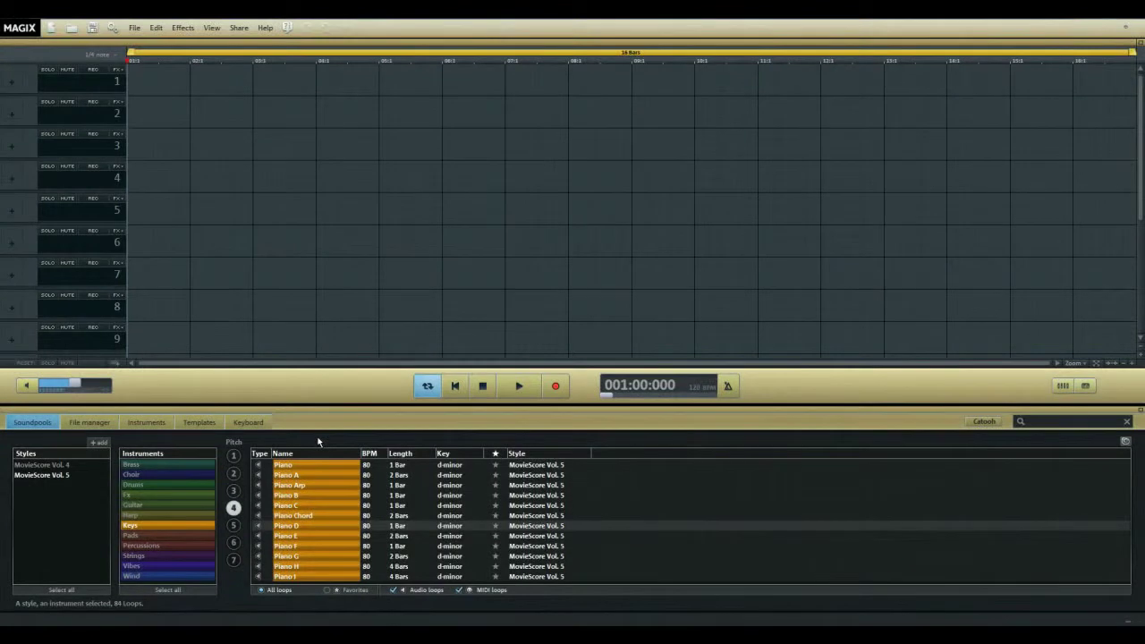
# - Place the Piano B and Piano D loops in bars 1 and 2 of track 1, and move the Piano D clip to the start of track 2
pyautogui.moveTo(311, 495); pyautogui.dragTo(155, 81)
pyautogui.moveTo(292, 527); pyautogui.dragTo(225, 96)
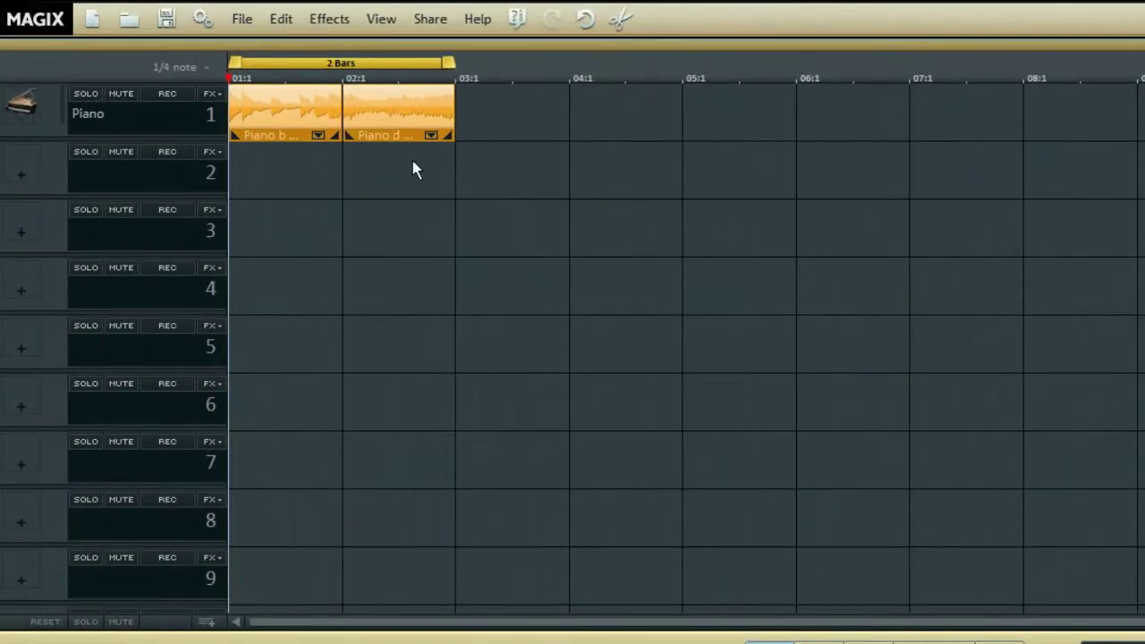
pyautogui.click(381, 114)
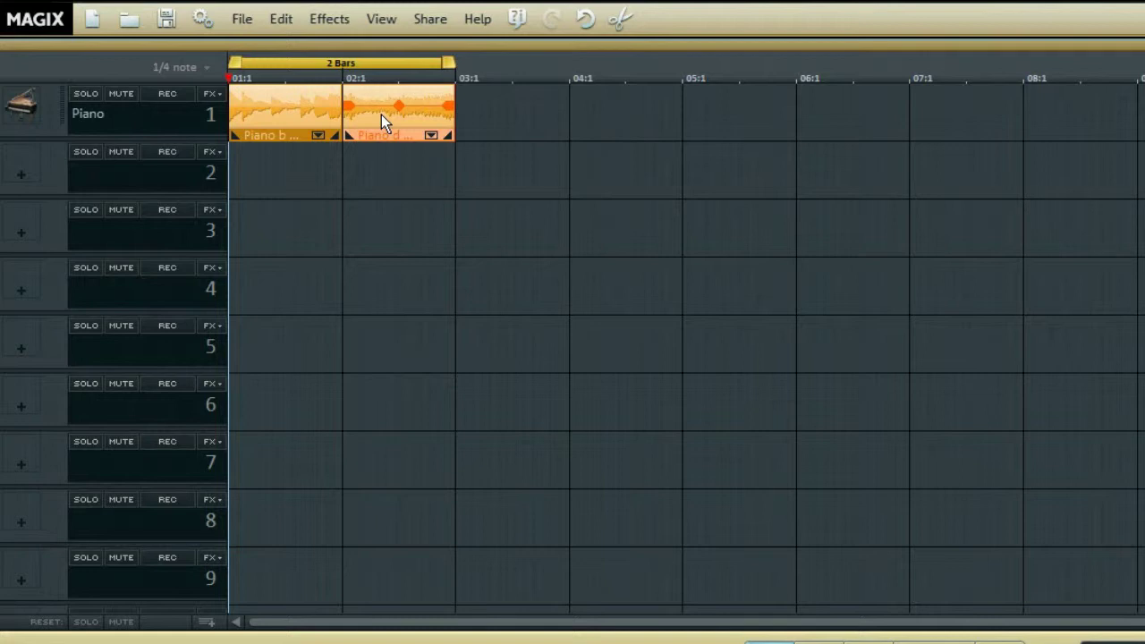
pyautogui.moveTo(381, 114); pyautogui.dragTo(266, 179)
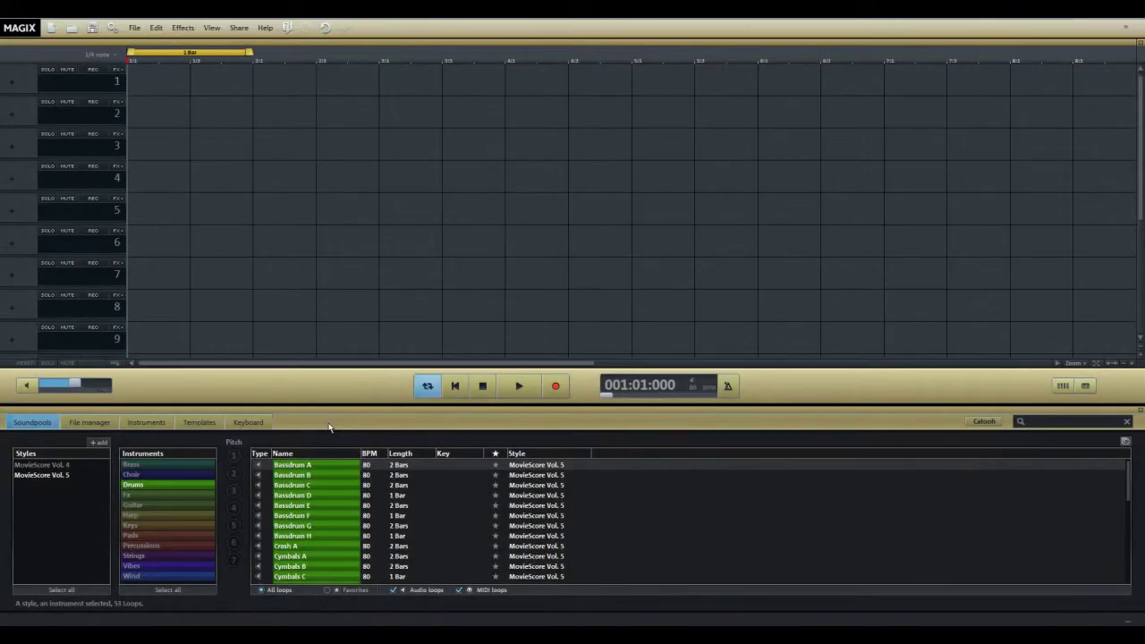
# - Preview the Bassdrum B and Bassdrum H loops
pyautogui.click(322, 477)
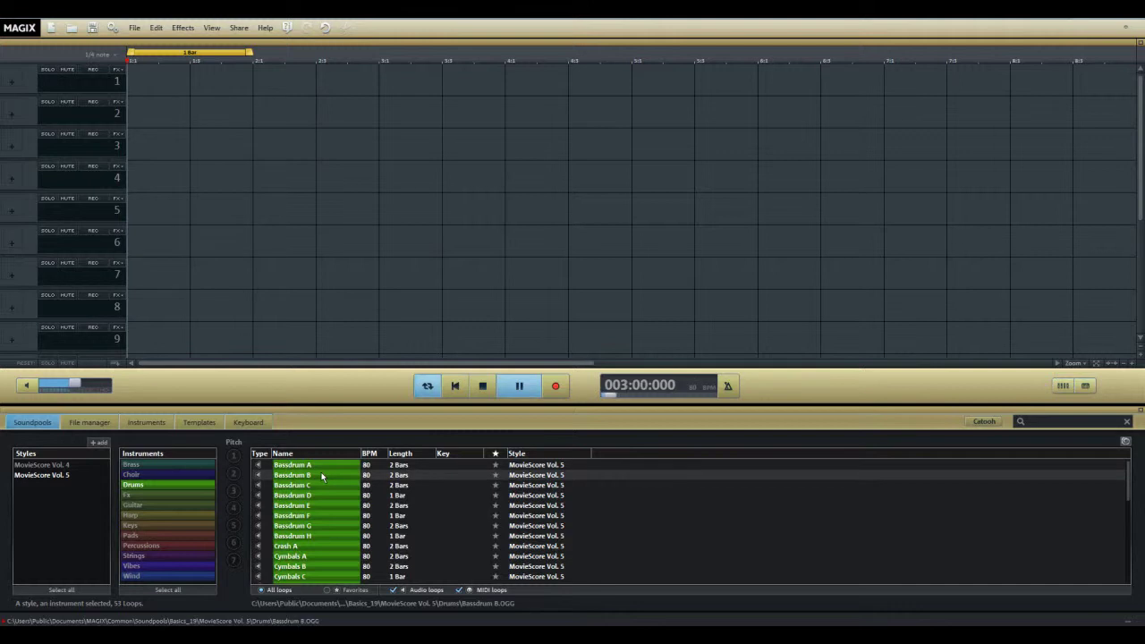
pyautogui.click(314, 535)
pyautogui.scroll(-4, 314, 535)
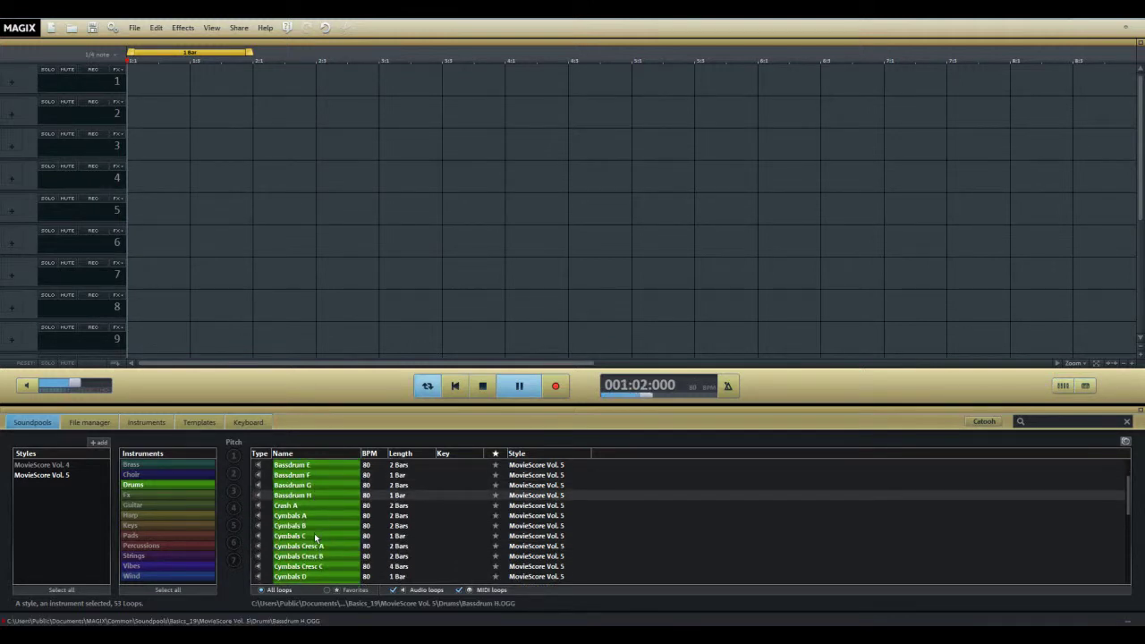
# - Preview the Drums A loop, place it at the start of track 1 and start playback
pyautogui.click(301, 555)
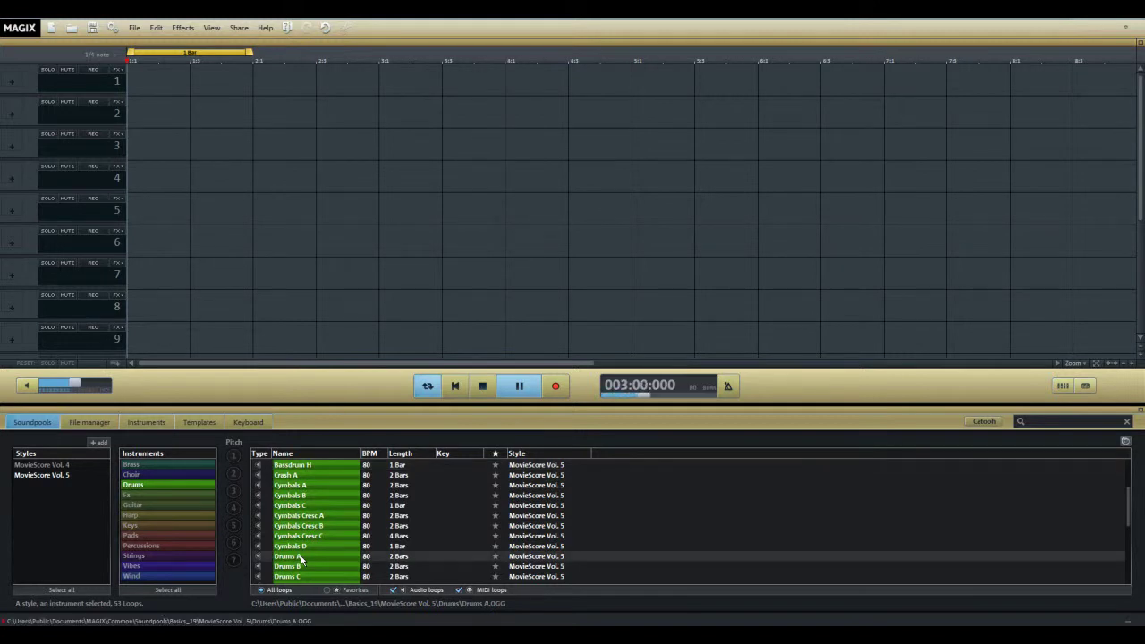
pyautogui.moveTo(300, 555); pyautogui.dragTo(172, 76)
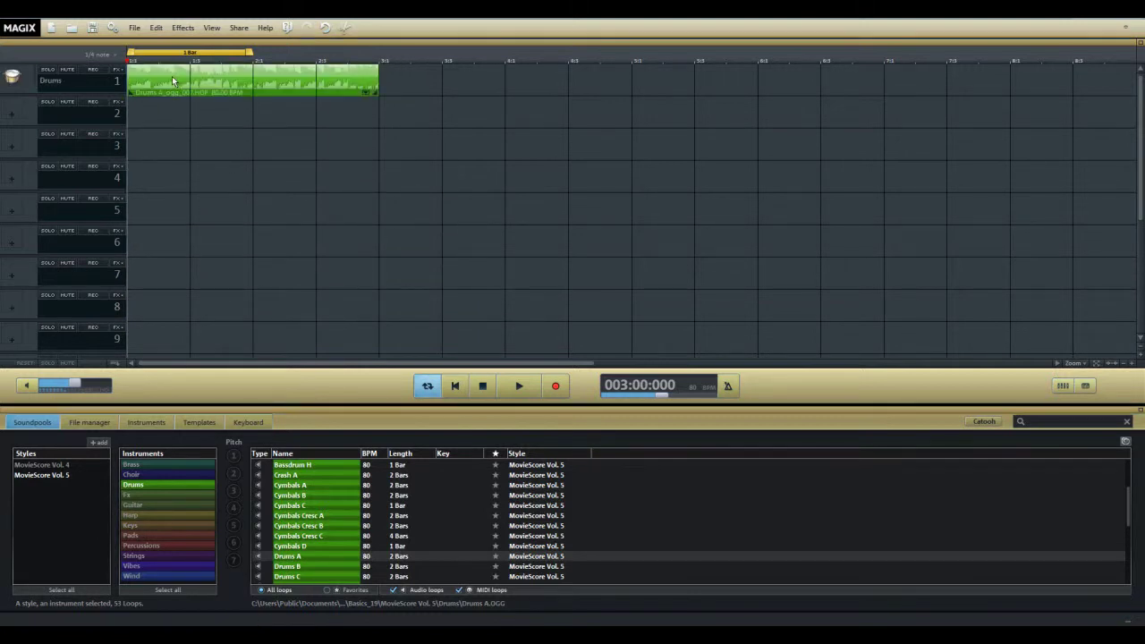
pyautogui.press('space')
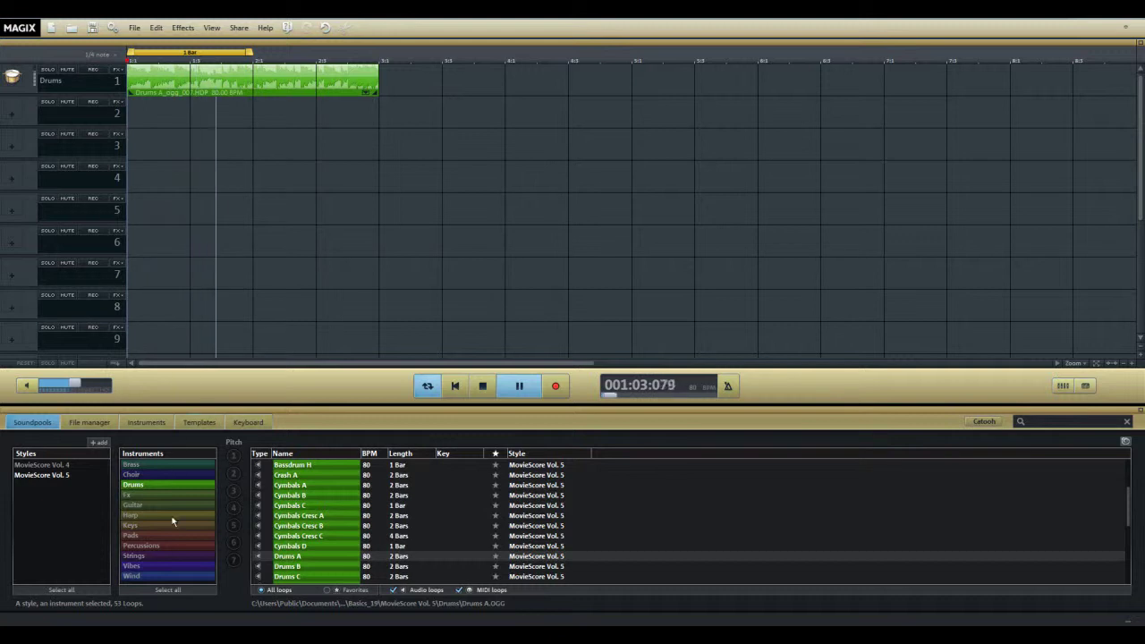
# - Audition the Doublebass B, Doublebass Pizz and Doublebass A loops from Strings on track 2 during playback, keeping Doublebass A
pyautogui.click(165, 556)
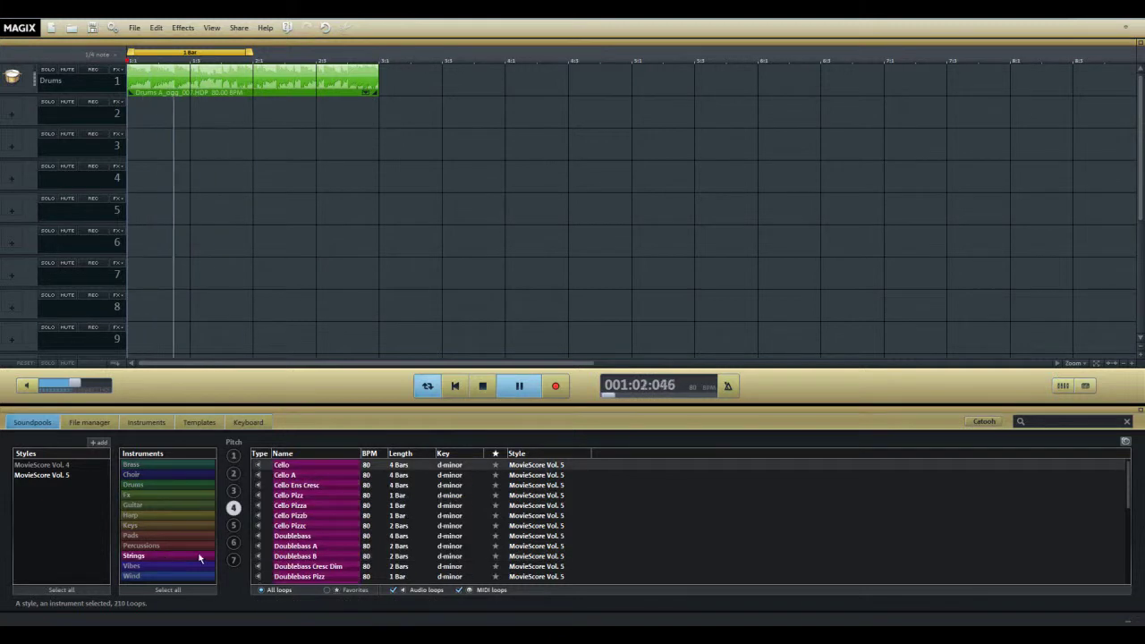
pyautogui.click(300, 556)
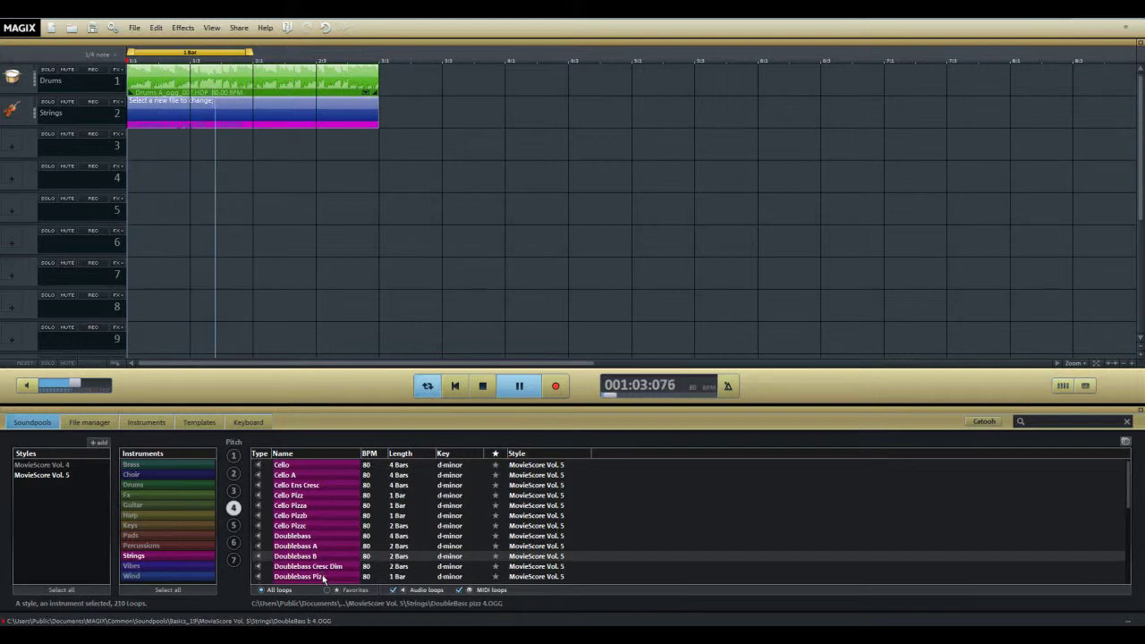
pyautogui.click(323, 577)
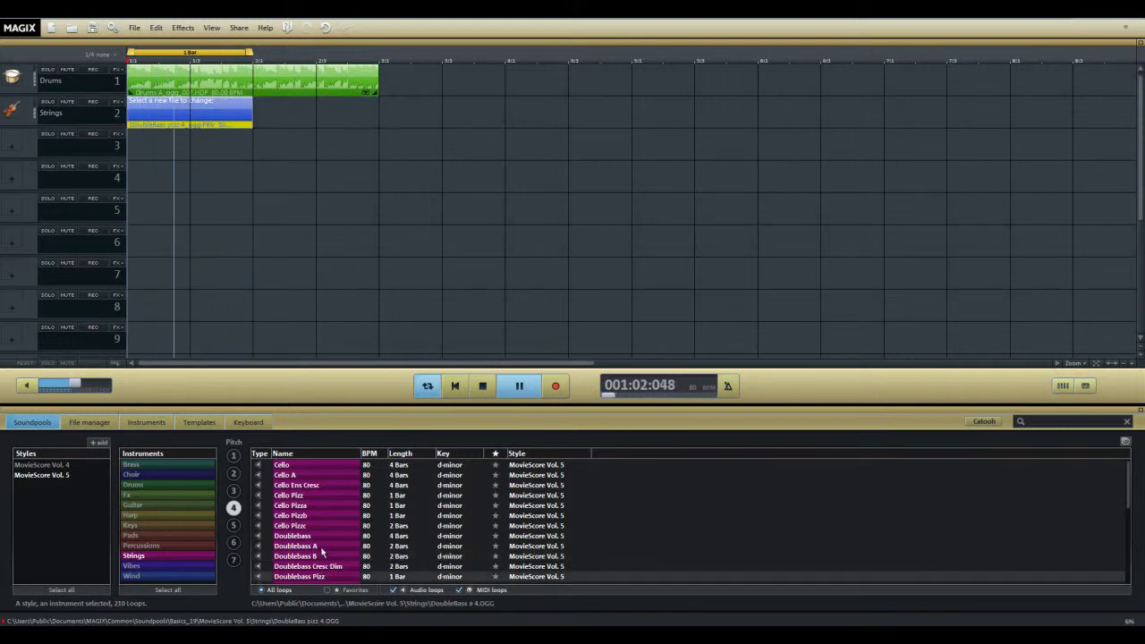
pyautogui.click(321, 548)
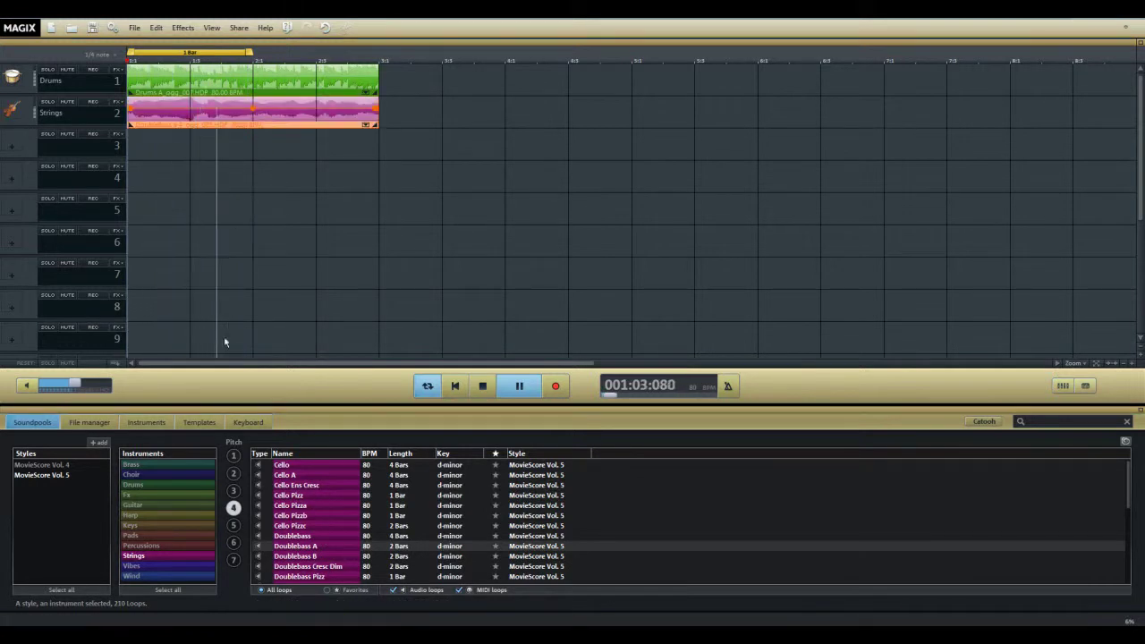
# - List the Keys loops and choose Piano F for the arrangement
pyautogui.click(162, 526)
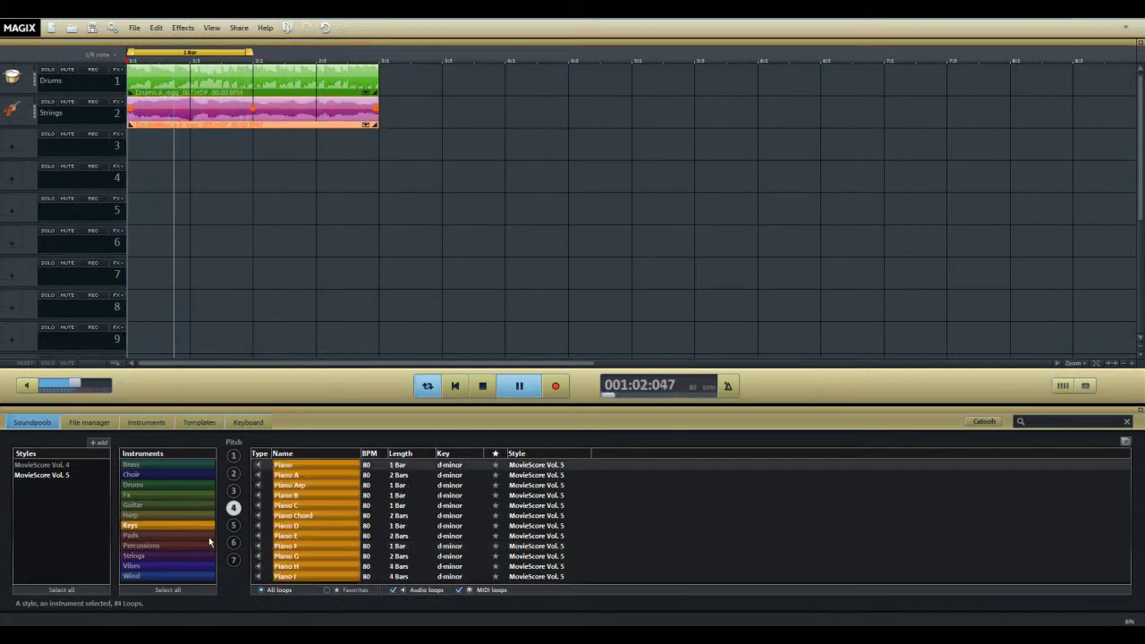
pyautogui.click(291, 546)
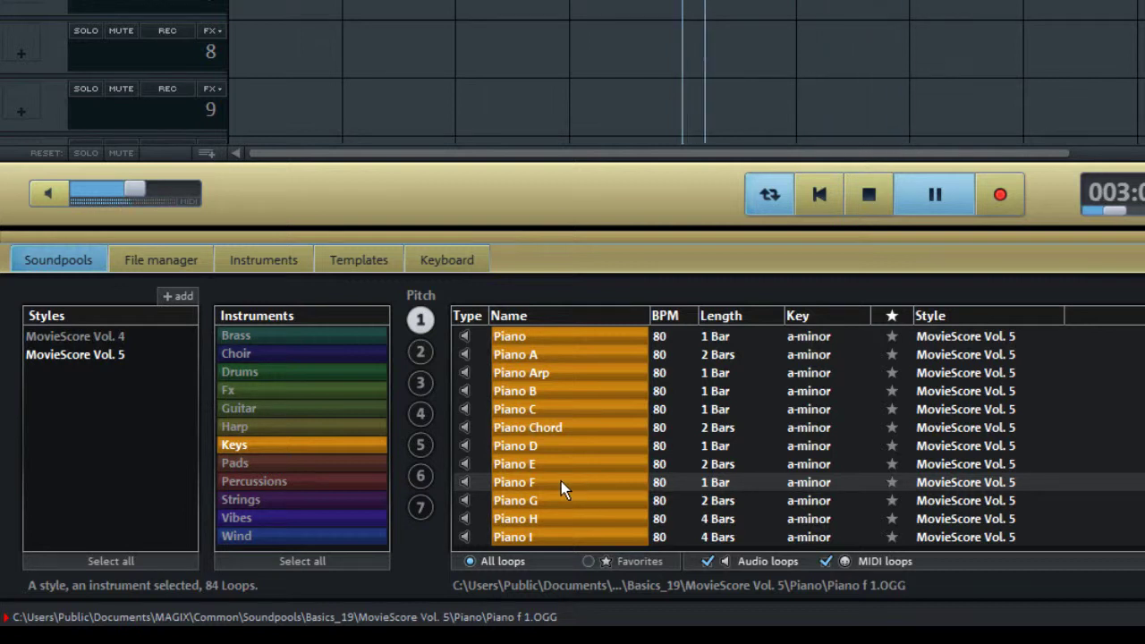
# - Fill bars 3 and 4 of the piano track with Piano F at pitches 1 and 7, extending the loop range to 2 bars
pyautogui.click(421, 506)
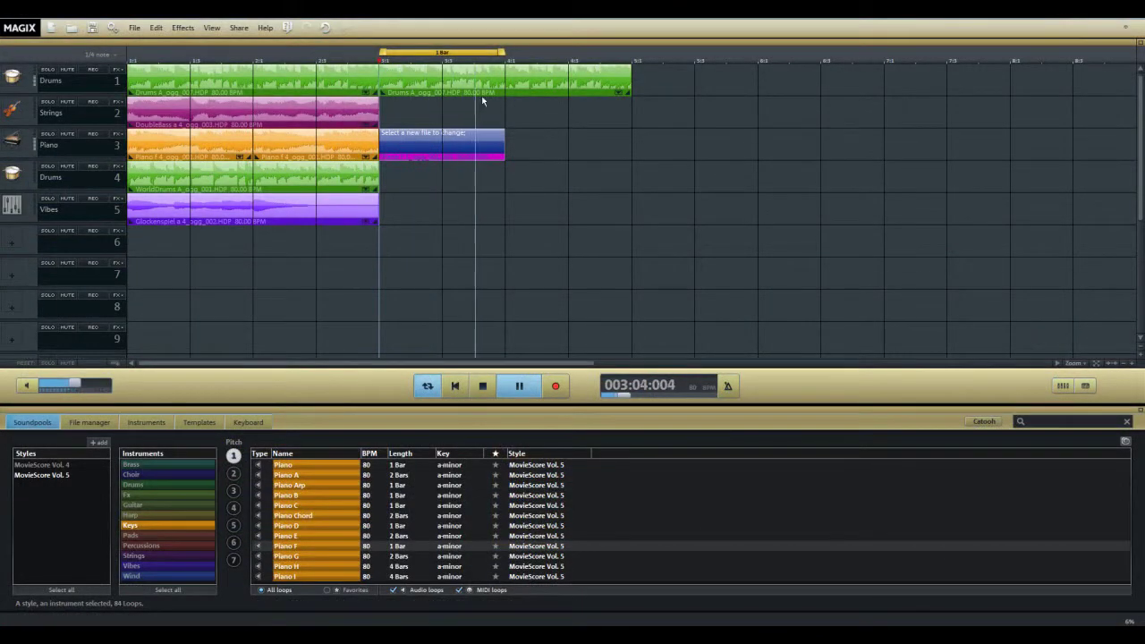
pyautogui.click(449, 140)
pyautogui.moveTo(503, 50); pyautogui.dragTo(631, 51)
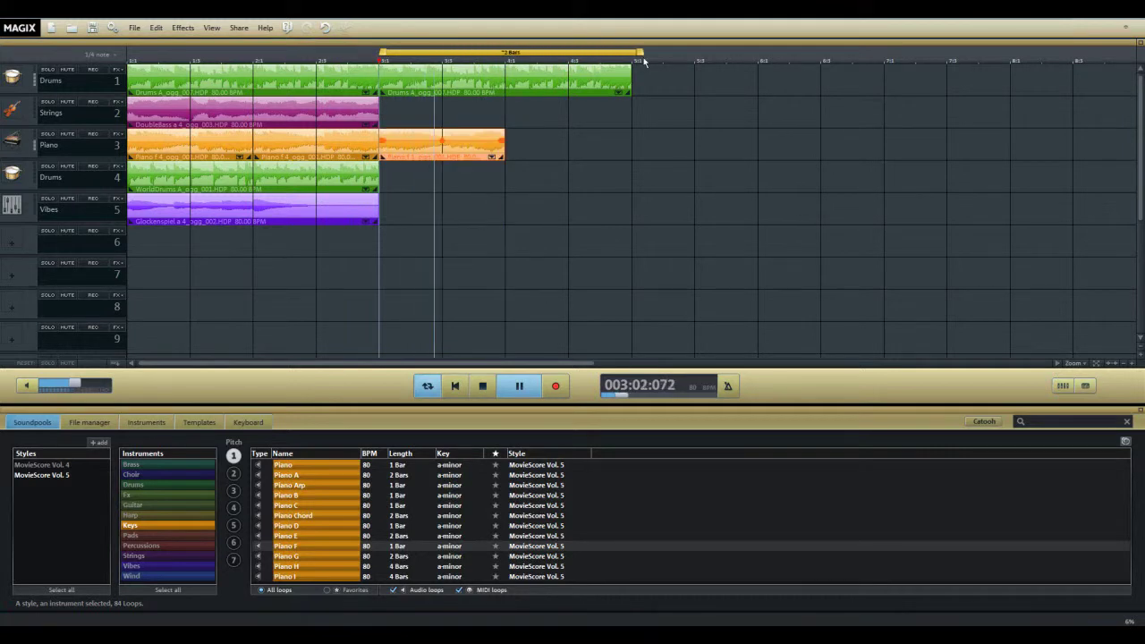
pyautogui.click(234, 560)
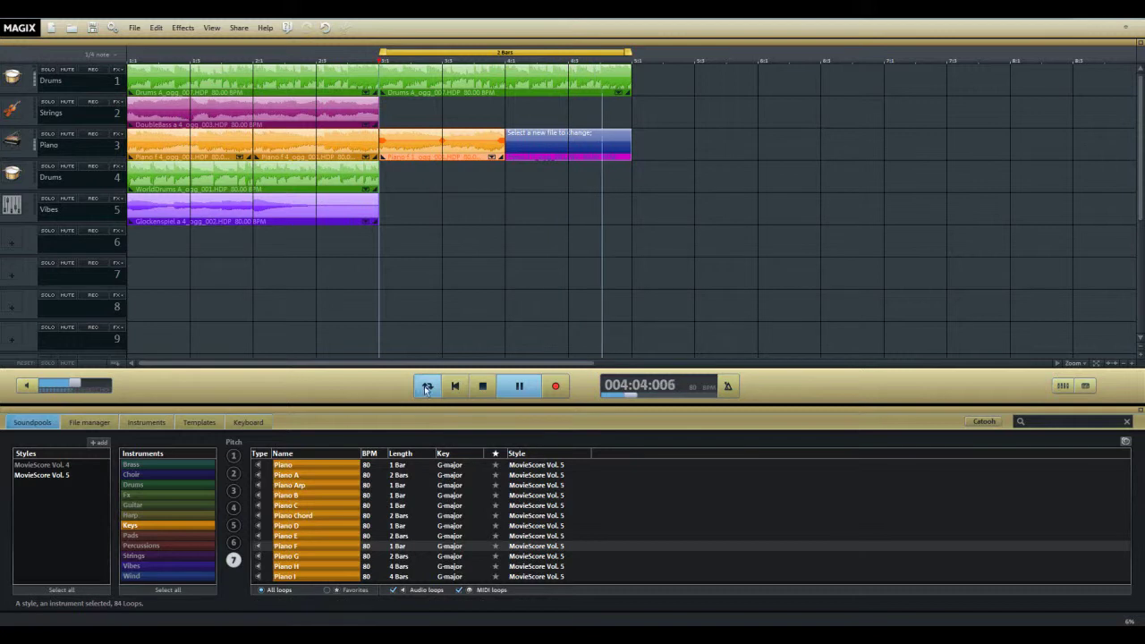
pyautogui.click(549, 150)
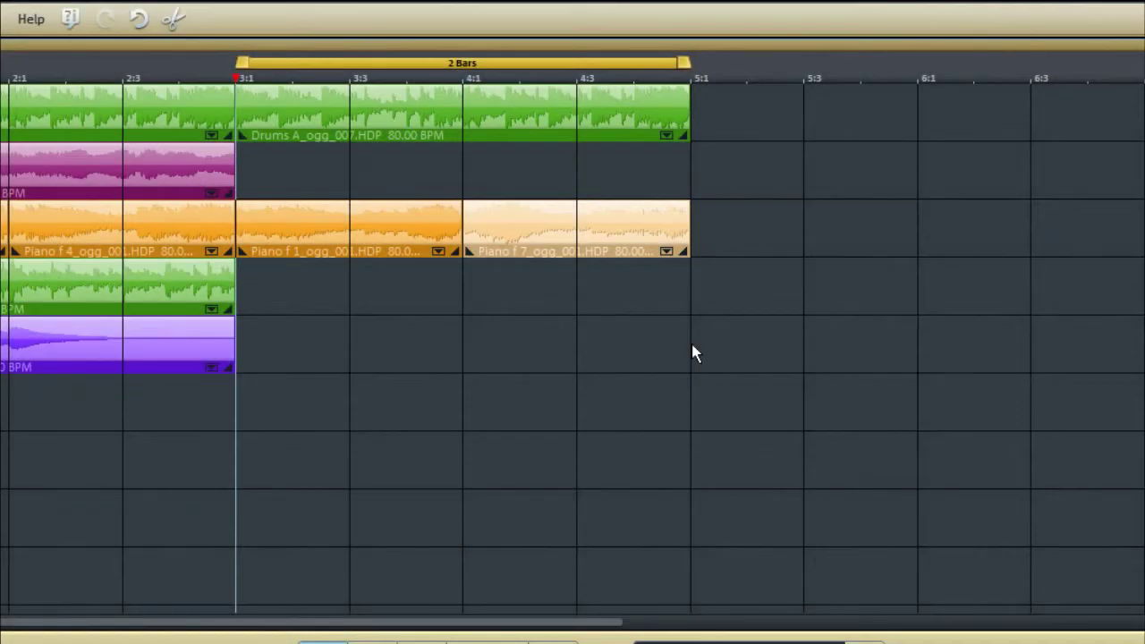
# - Extend the end of the bar 4 piano clip past bar 6 and shorten it back to the start of bar 5
pyautogui.moveTo(658, 235)
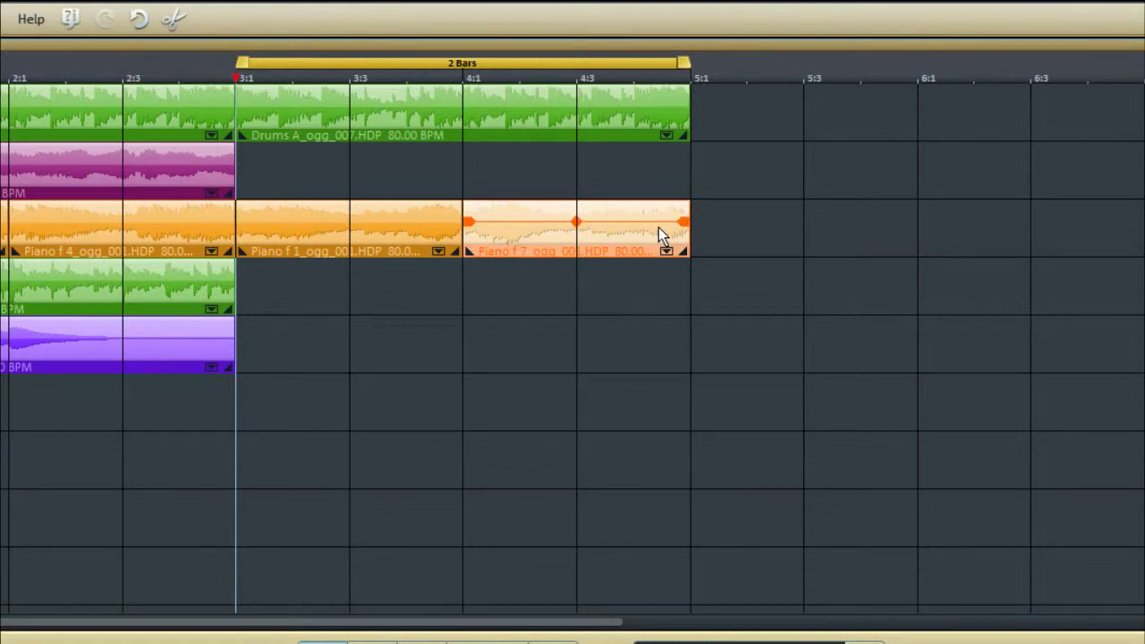
pyautogui.moveTo(686, 239); pyautogui.dragTo(957, 243)
pyautogui.moveTo(1067, 242); pyautogui.dragTo(686, 252)
# - Try the volume handle of the bar 4 piano clip and add a short fade-out and fade-in
pyautogui.moveTo(578, 227); pyautogui.dragTo(579, 222)
pyautogui.moveTo(677, 225); pyautogui.dragTo(653, 223)
pyautogui.moveTo(475, 224); pyautogui.dragTo(543, 235)
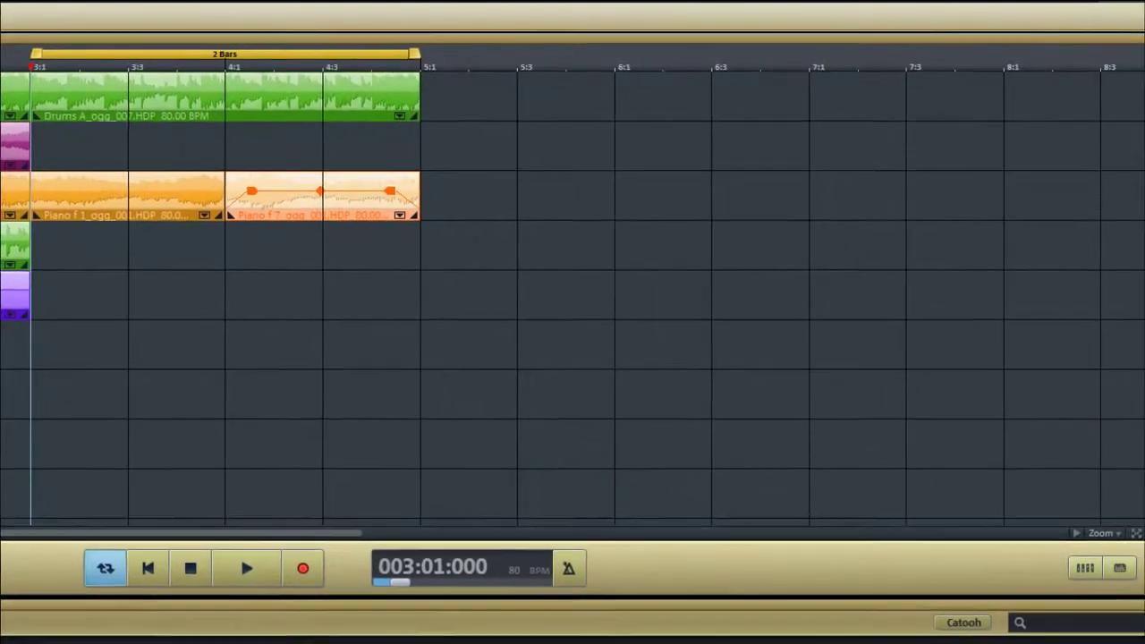
# - Try trimming the start of the bar 3 piano clip to about midway between beats 2 and 3
pyautogui.click(1128, 517)
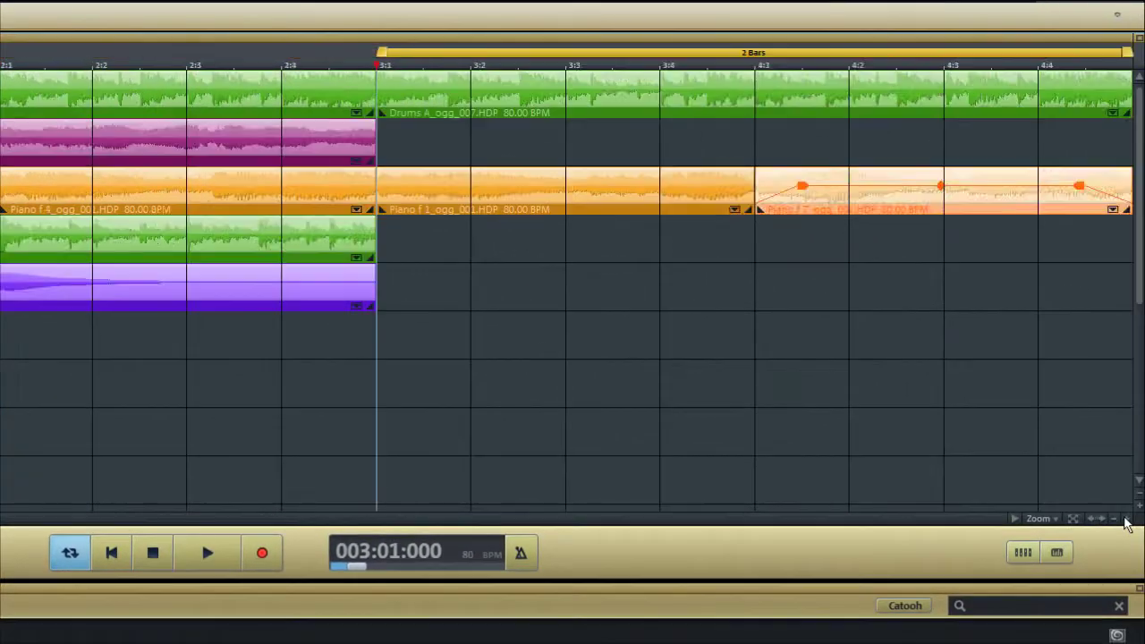
pyautogui.click(1130, 512)
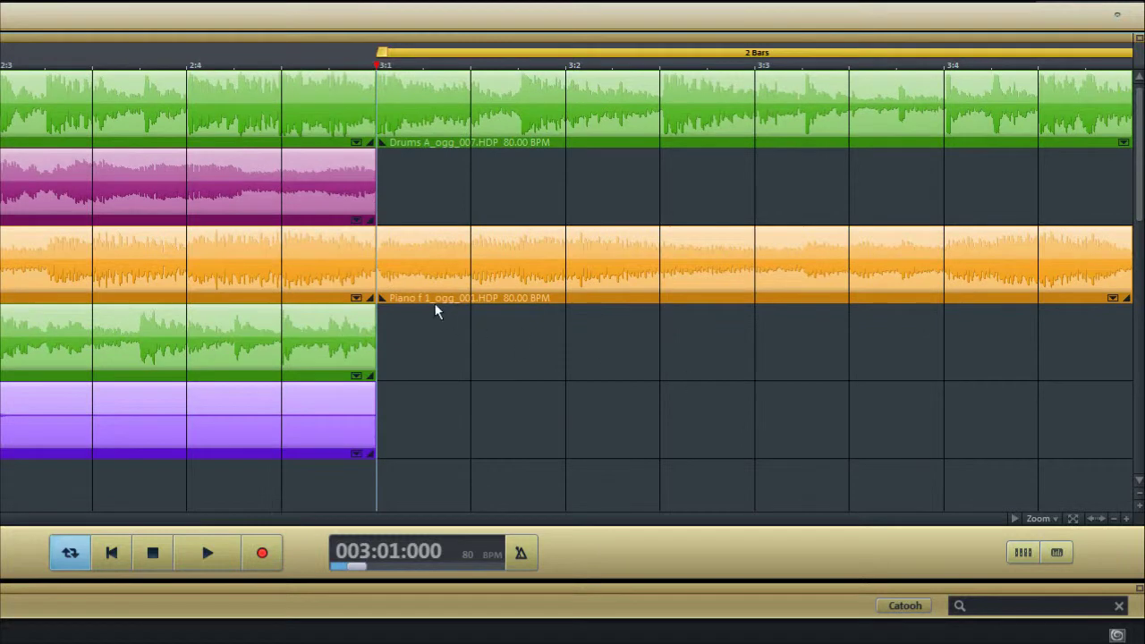
pyautogui.moveTo(380, 290); pyautogui.dragTo(618, 294)
pyautogui.moveTo(619, 294); pyautogui.dragTo(664, 297)
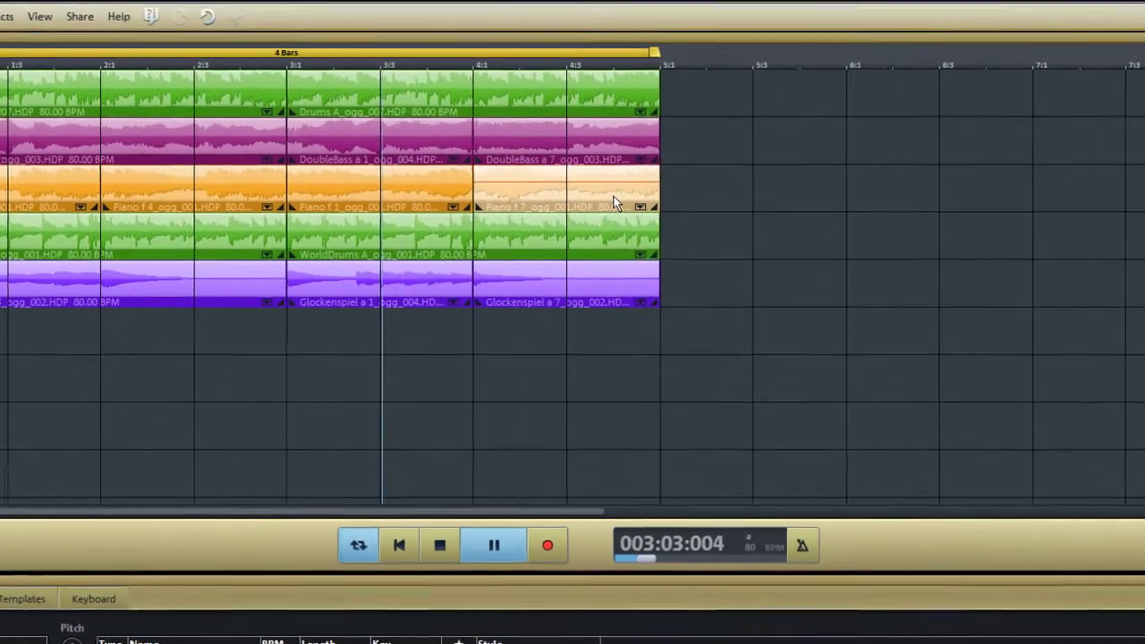
pyautogui.rightClick(602, 158)
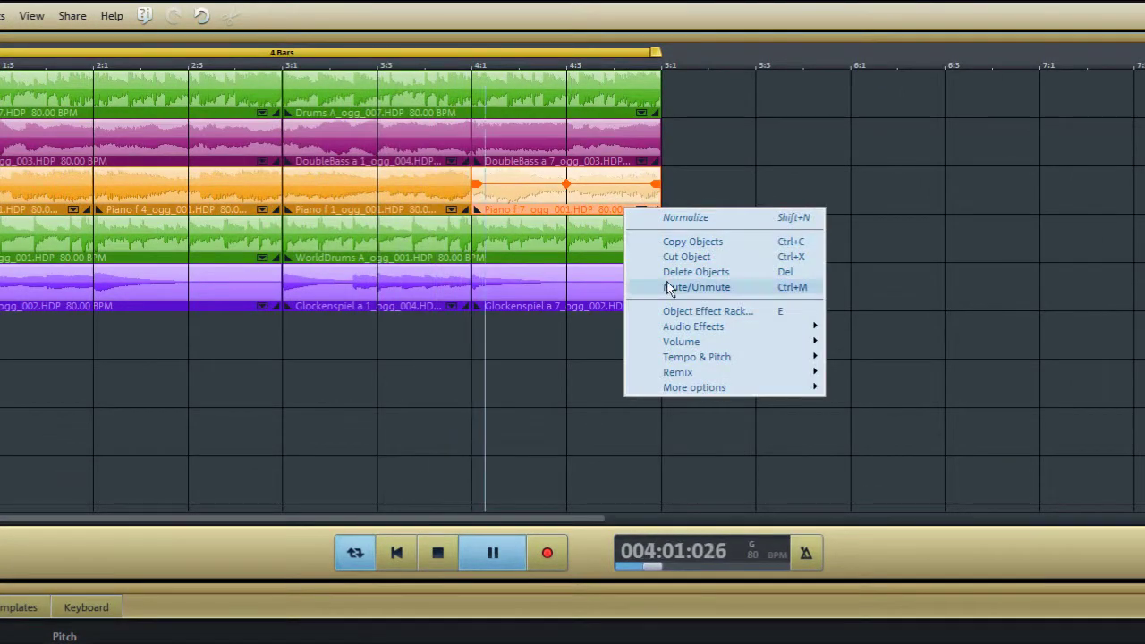
pyautogui.moveTo(673, 331)
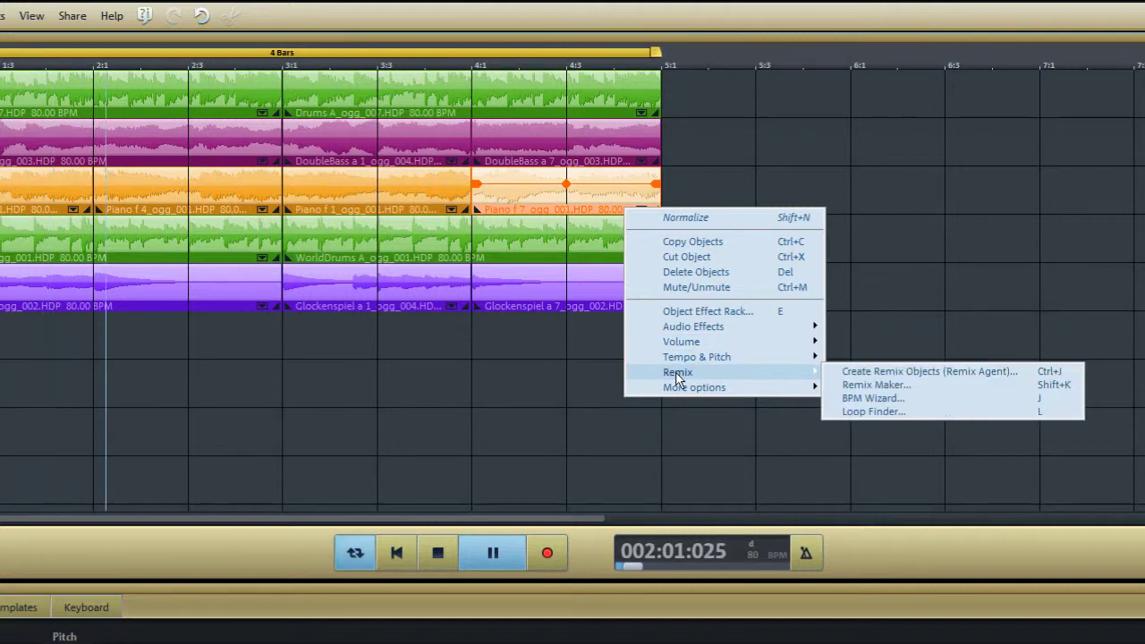
pyautogui.moveTo(680, 392)
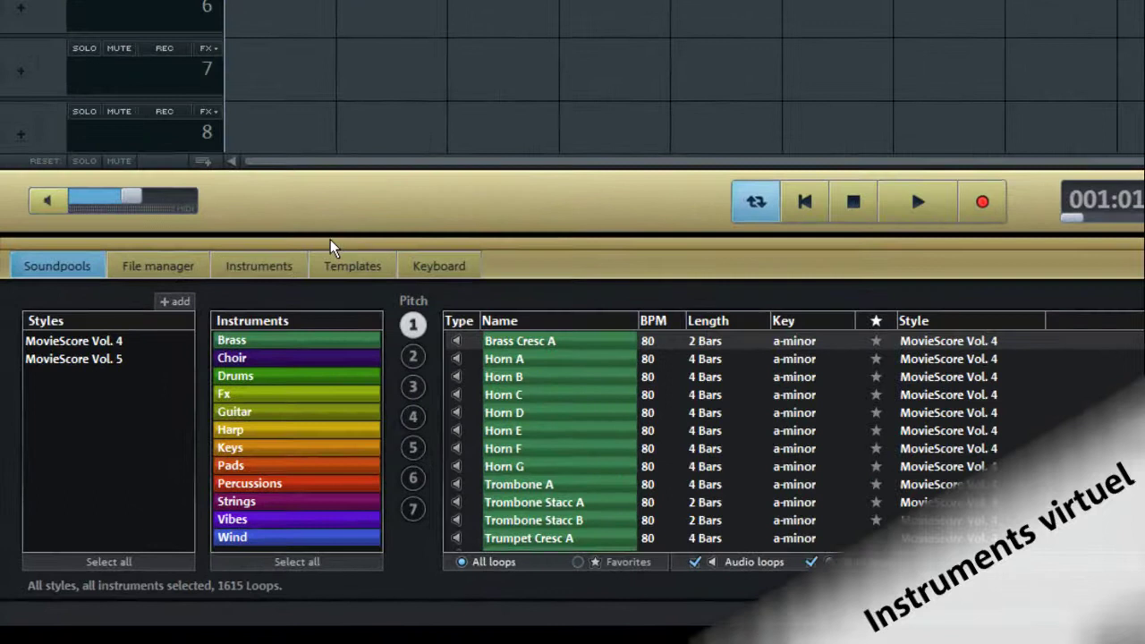
# - Show the virtual instruments and assign the String Ensemble Default preset to empty track 6
pyautogui.click(208, 352)
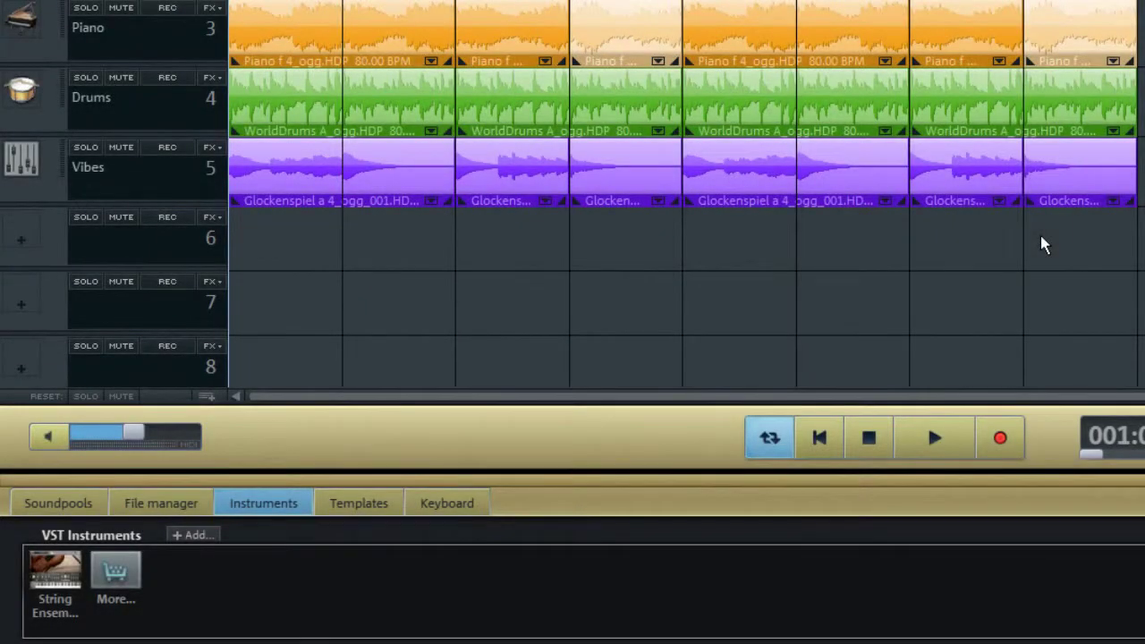
pyautogui.click(21, 235)
pyautogui.moveTo(99, 255)
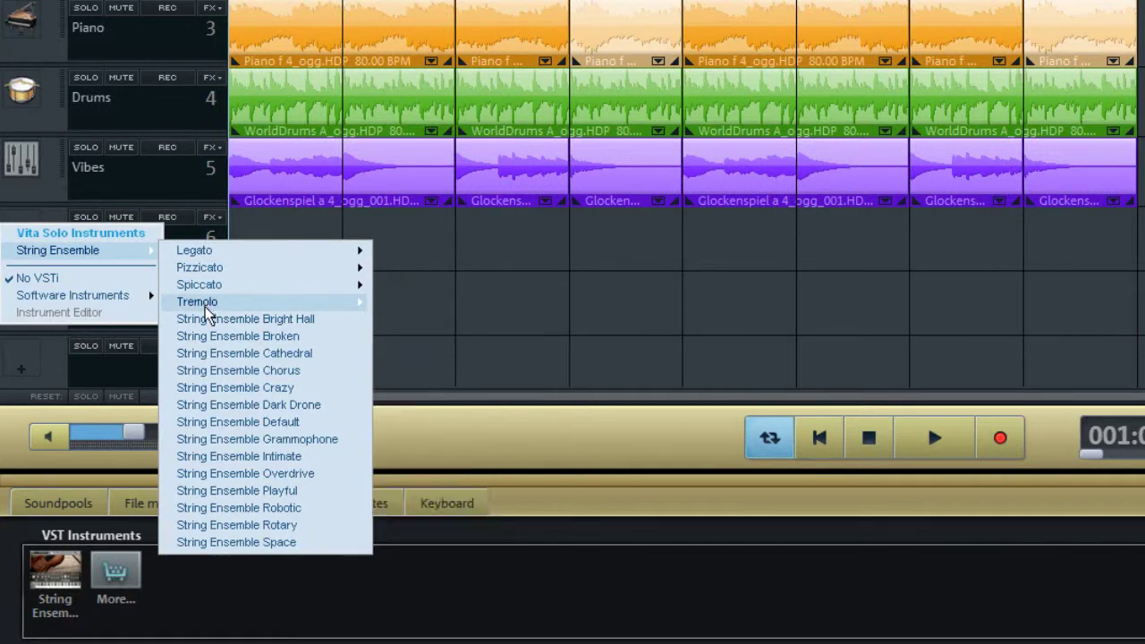
pyautogui.click(232, 422)
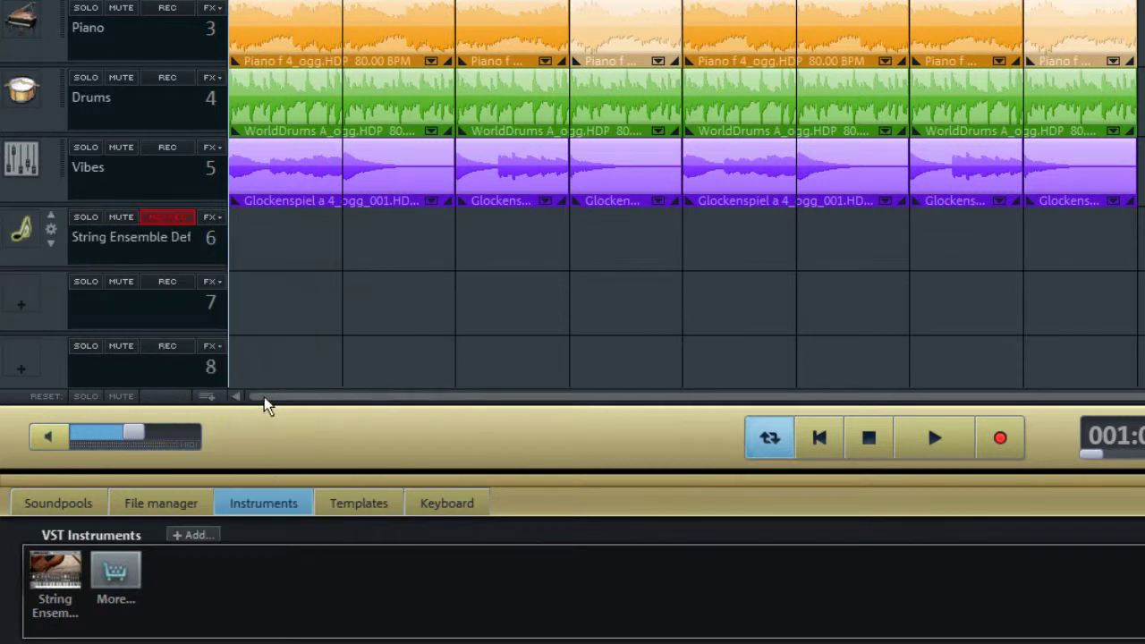
# - Record a String Ensemble part on track 6 with the on-screen keyboard and shift a high note slightly later in the MIDI editor
pyautogui.click(1002, 426)
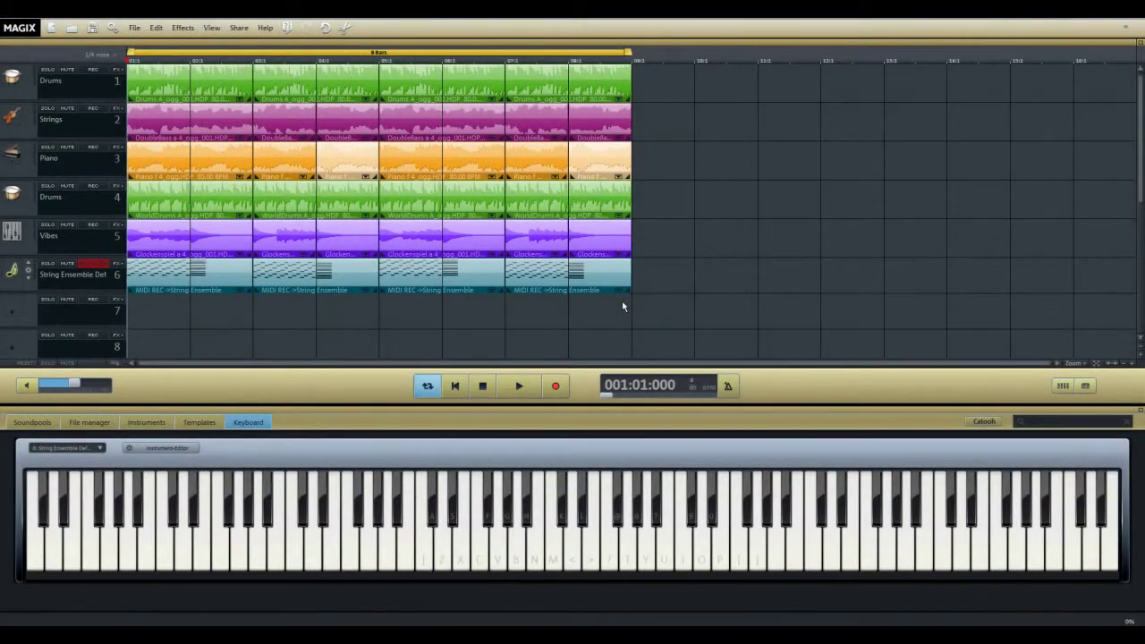
pyautogui.press('\\')
pyautogui.press('z')
pyautogui.press('v')
pyautogui.press('b')
pyautogui.press('m')
pyautogui.press('t')
pyautogui.press('y')
pyautogui.press('p')
pyautogui.press('[')
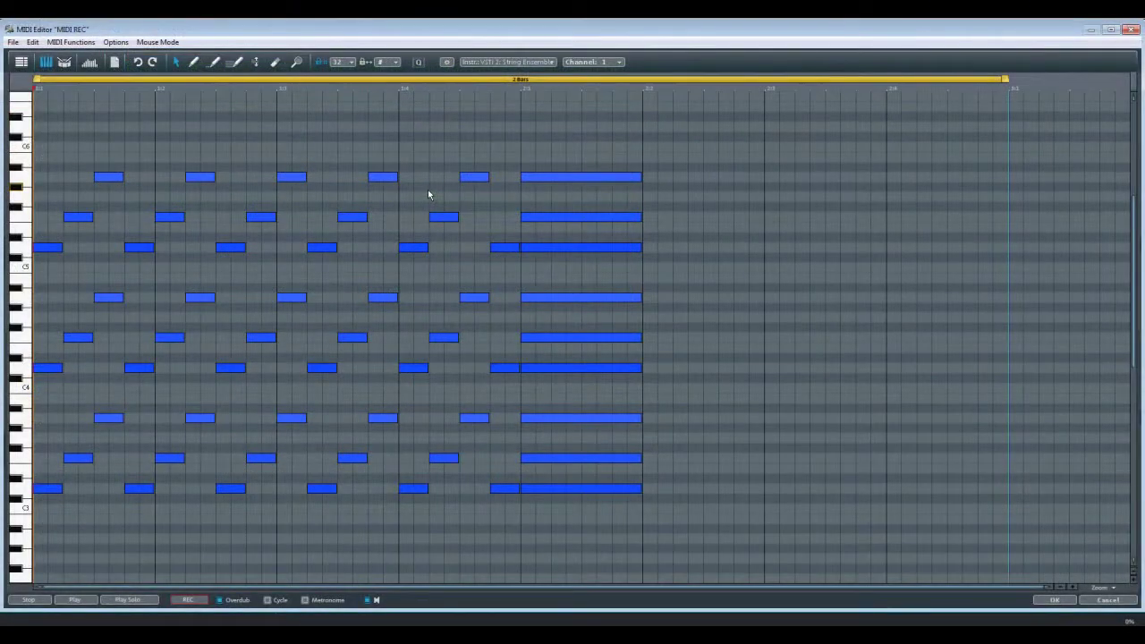
pyautogui.moveTo(386, 178)
pyautogui.mouseDown()
pyautogui.moveTo(371, 139)
pyautogui.moveTo(392, 179)
pyautogui.moveTo(442, 178)
pyautogui.moveTo(403, 177)
pyautogui.mouseUp()
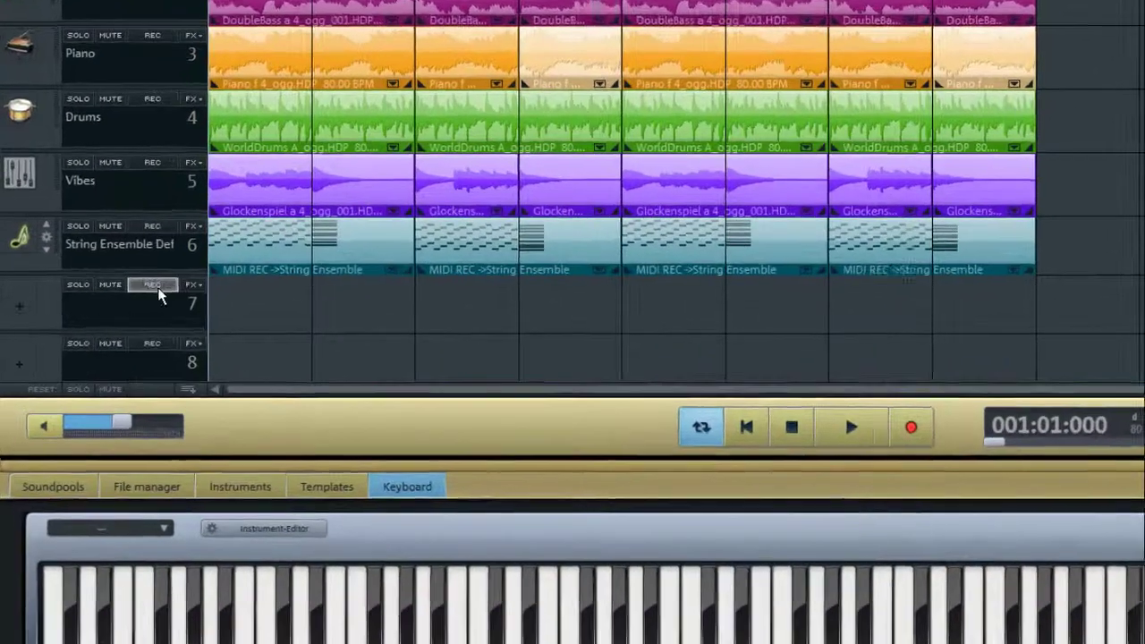
# - Arm track 7 and record audio from the Stereomix driver as Soundtrack000.WAV in CD Audio quality with playback while recording
pyautogui.click(92, 299)
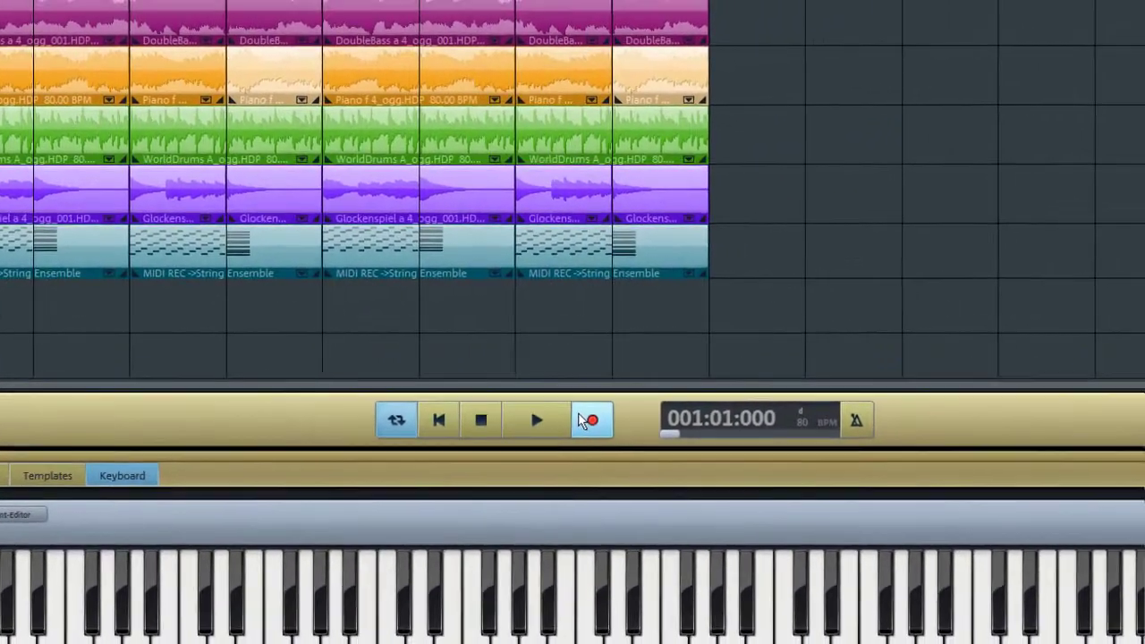
pyautogui.click(582, 421)
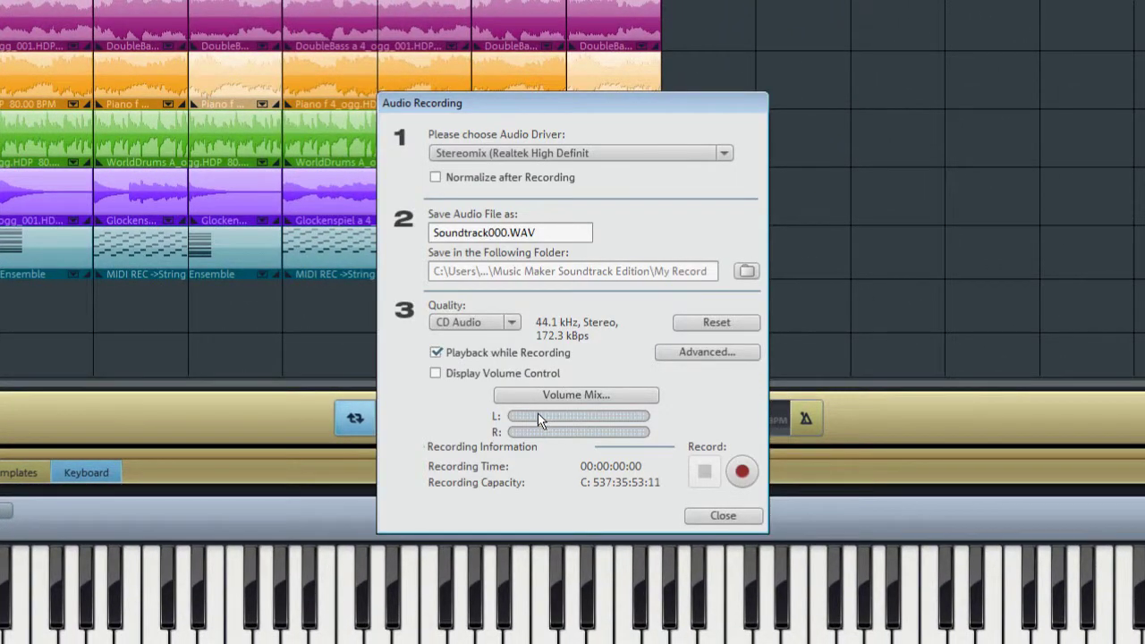
pyautogui.click(742, 472)
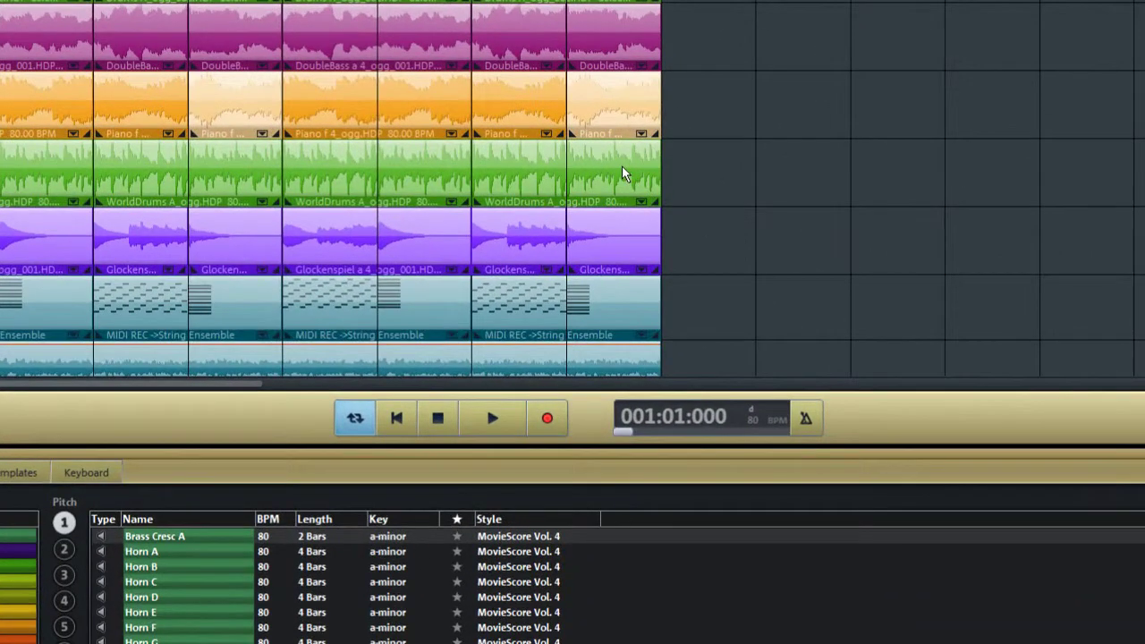
# - Examine the effect options of the last WorldDrums clip and the track effects of drum track 4
pyautogui.click(622, 165)
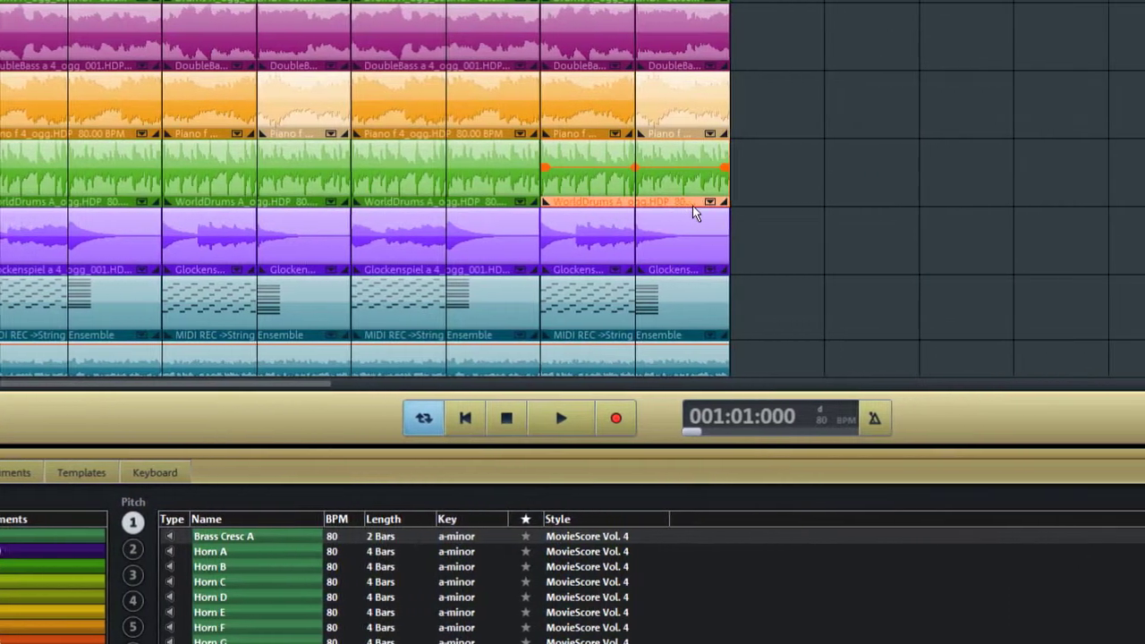
pyautogui.click(641, 204)
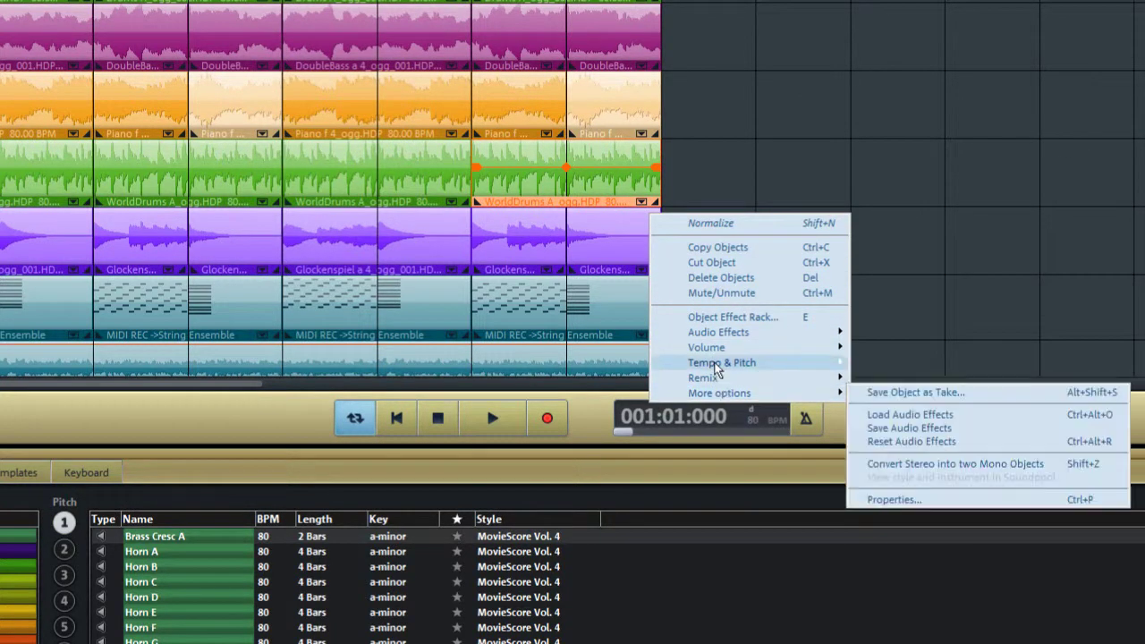
pyautogui.click(678, 195)
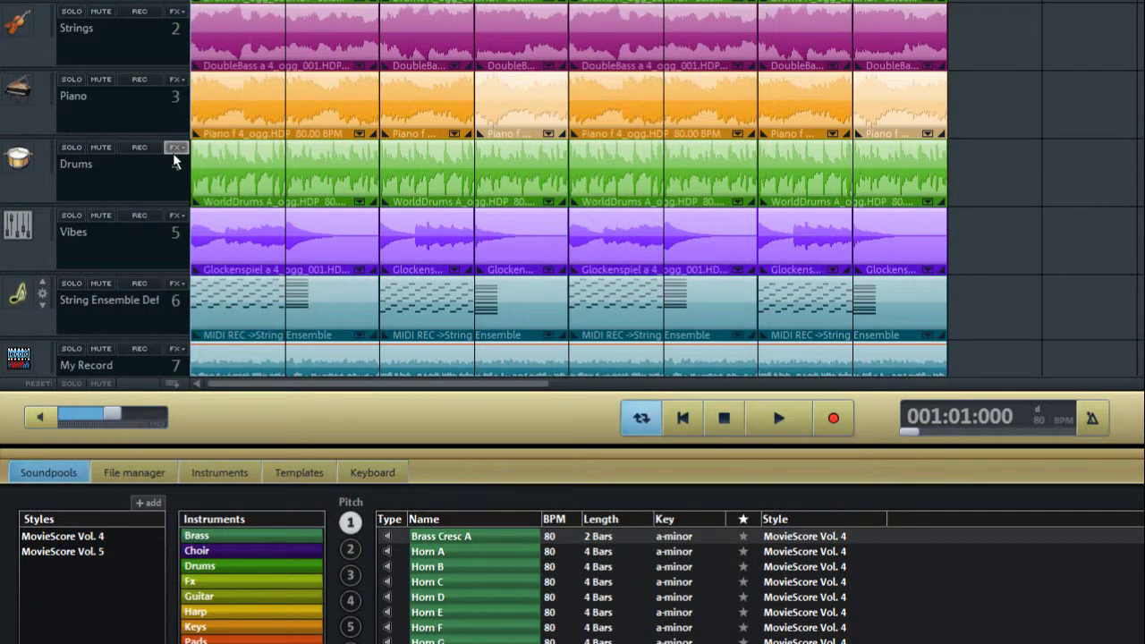
pyautogui.click(174, 149)
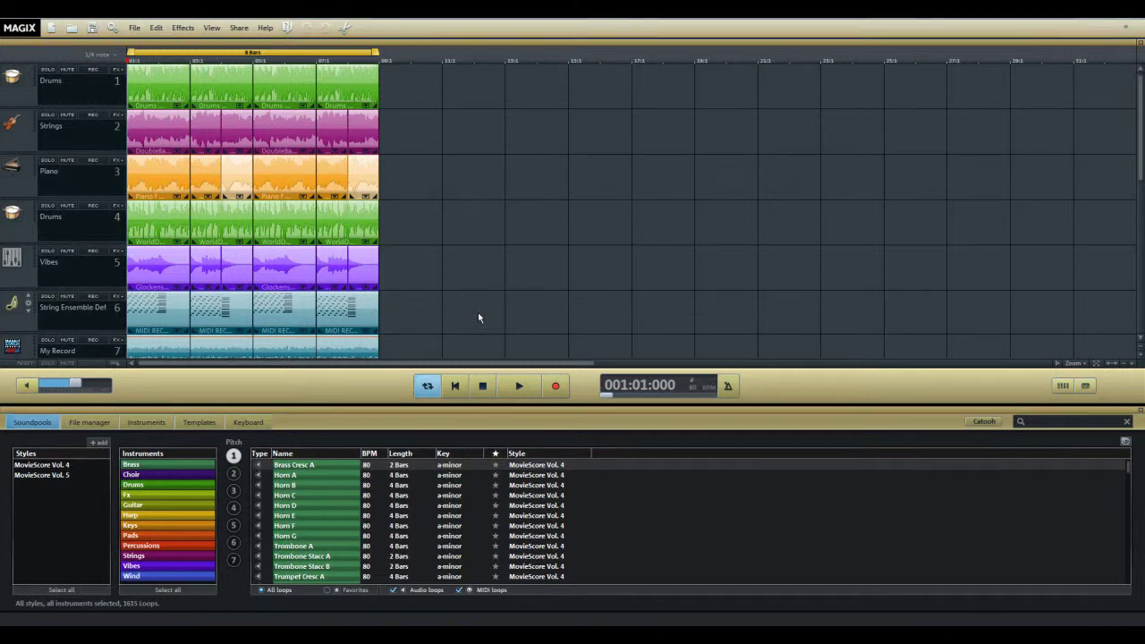
# - Show the mixer, lower drum track 1 to -3.3 dB and pan it to the left
pyautogui.press('m')
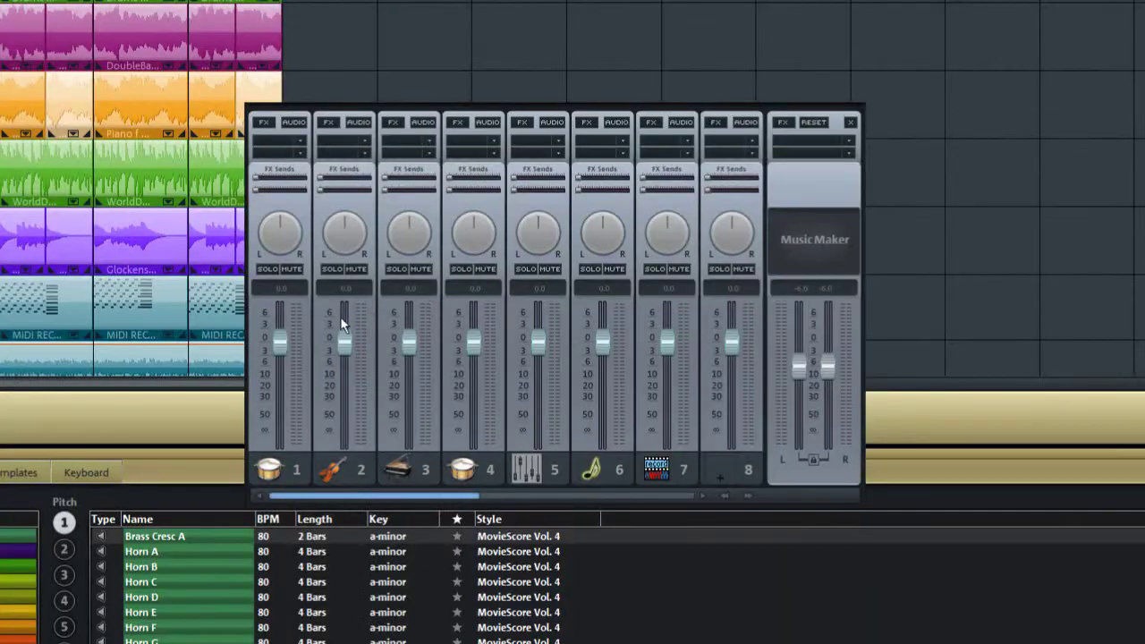
pyautogui.moveTo(278, 334)
pyautogui.mouseDown()
pyautogui.moveTo(278, 395)
pyautogui.moveTo(279, 350)
pyautogui.mouseUp()
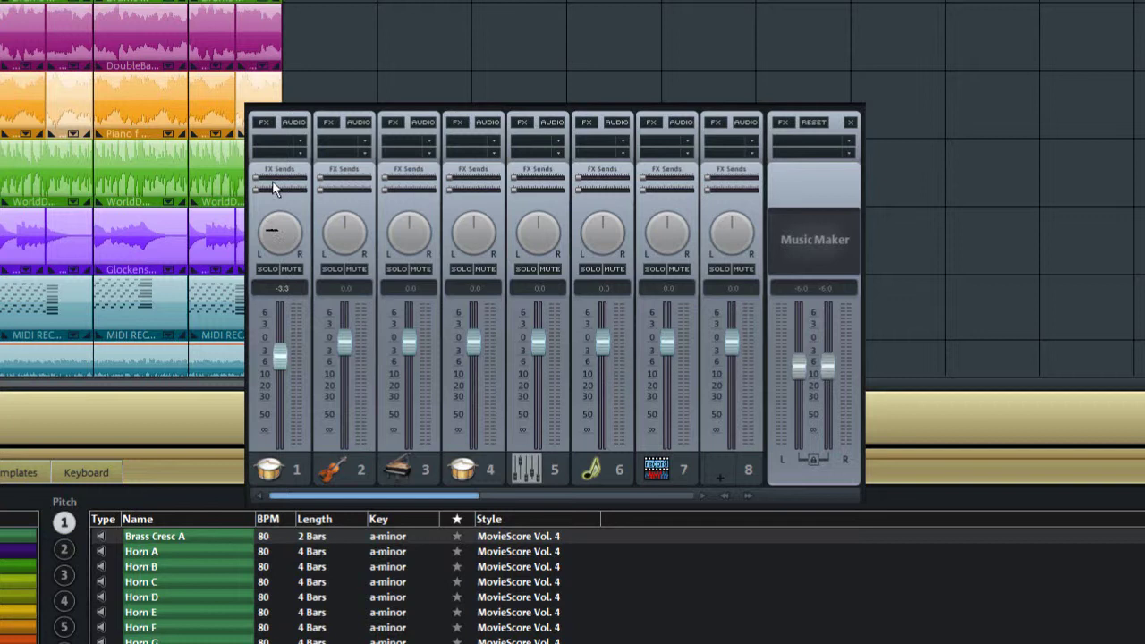
# - Examine the audio effects and plug-in choices of track 1 and the plug-in choices of the master channel
pyautogui.click(267, 123)
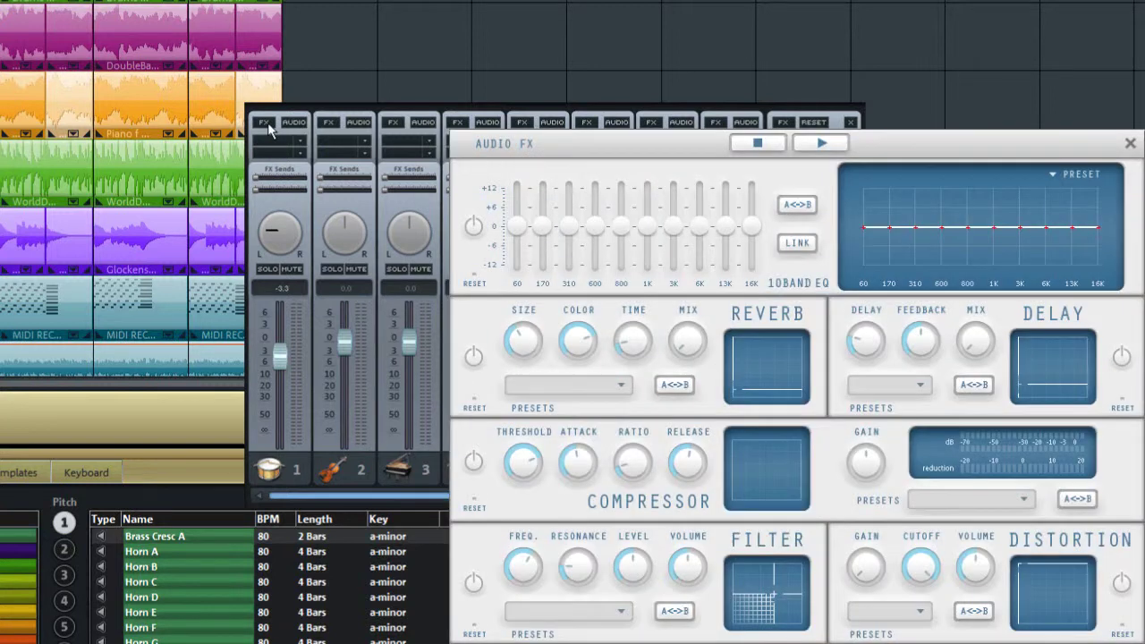
pyautogui.click(268, 123)
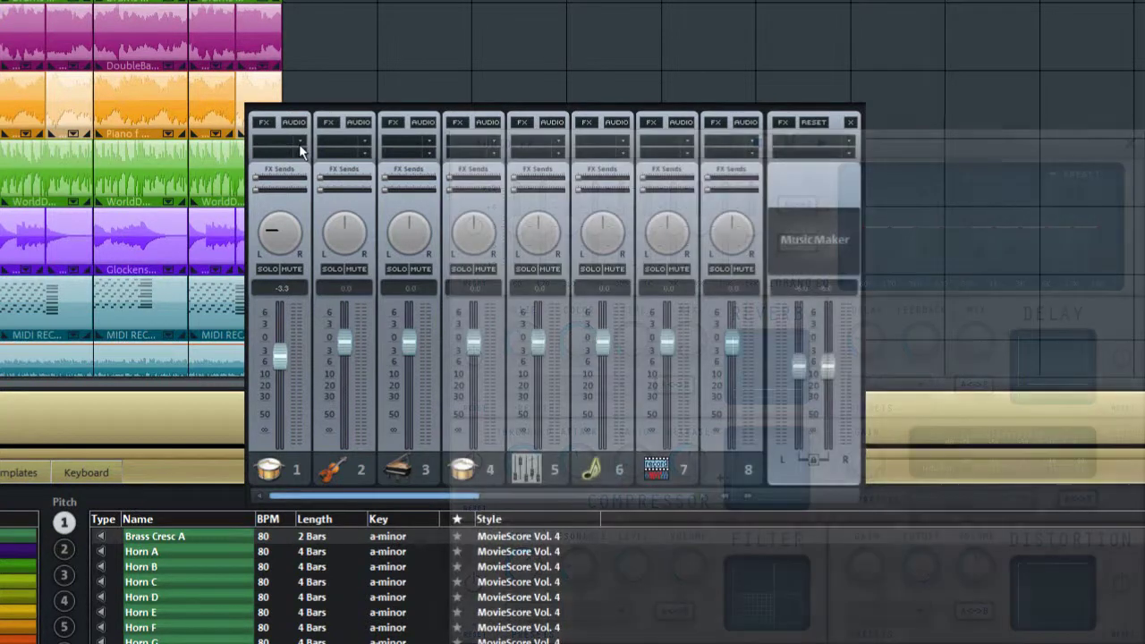
pyautogui.click(300, 144)
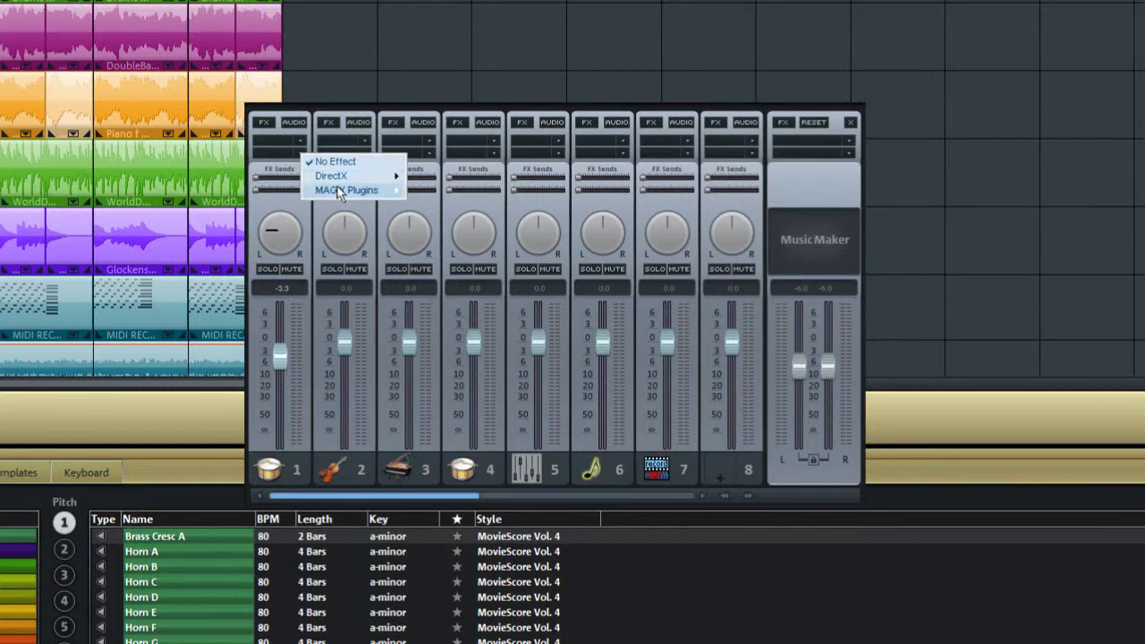
pyautogui.moveTo(371, 191)
pyautogui.click(441, 266)
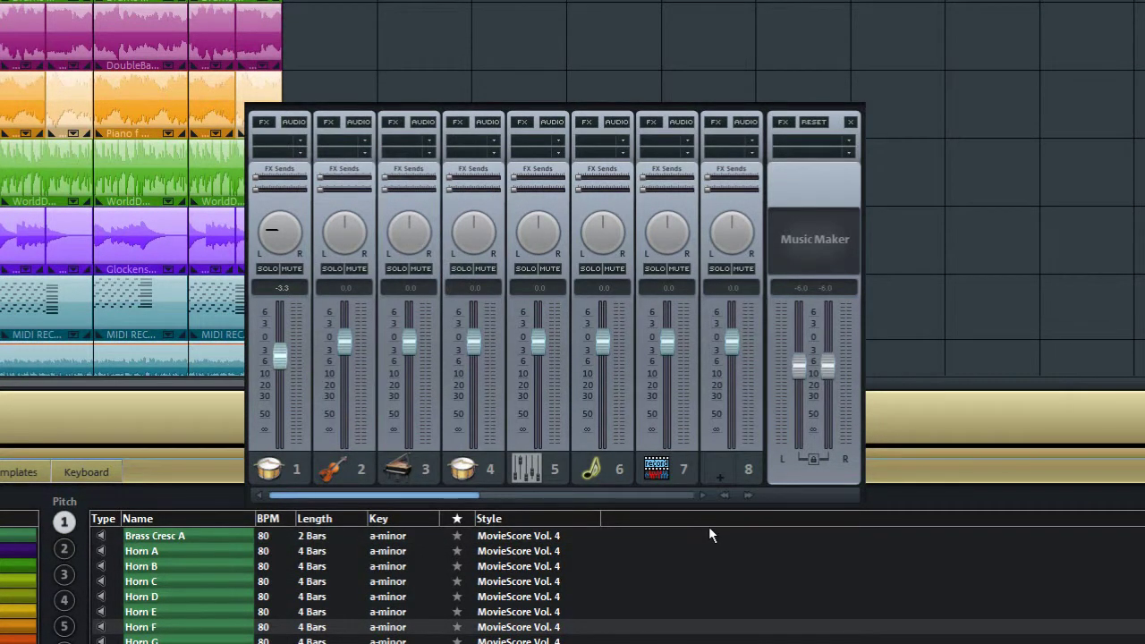
pyautogui.click(849, 154)
pyautogui.moveTo(899, 178)
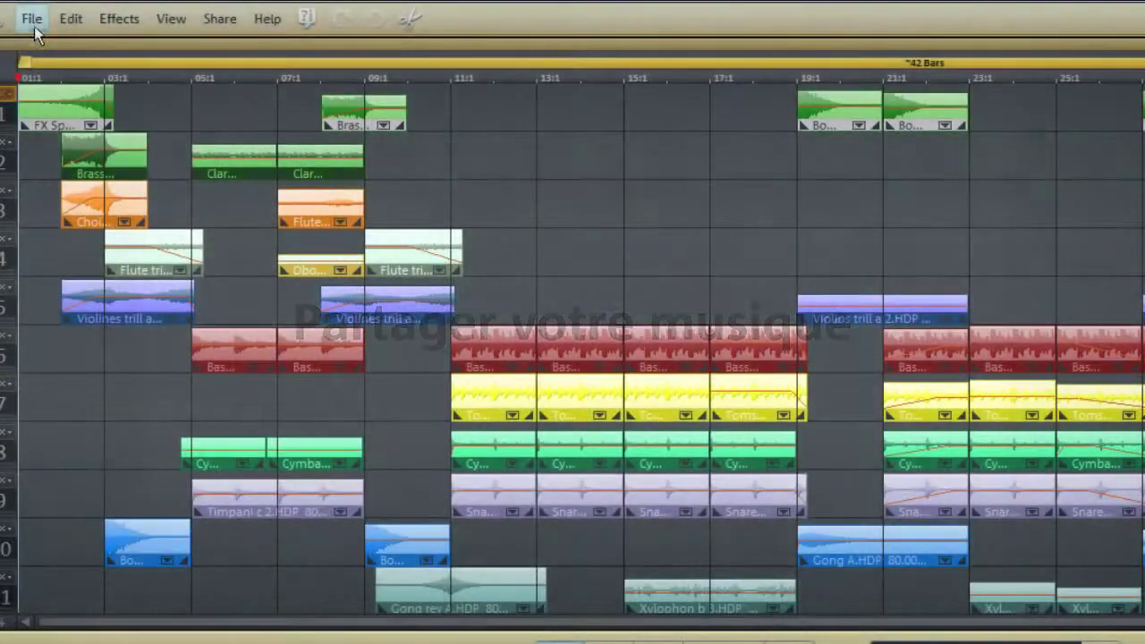
# - Show the common export options for the film-score arrangement
pyautogui.click(34, 26)
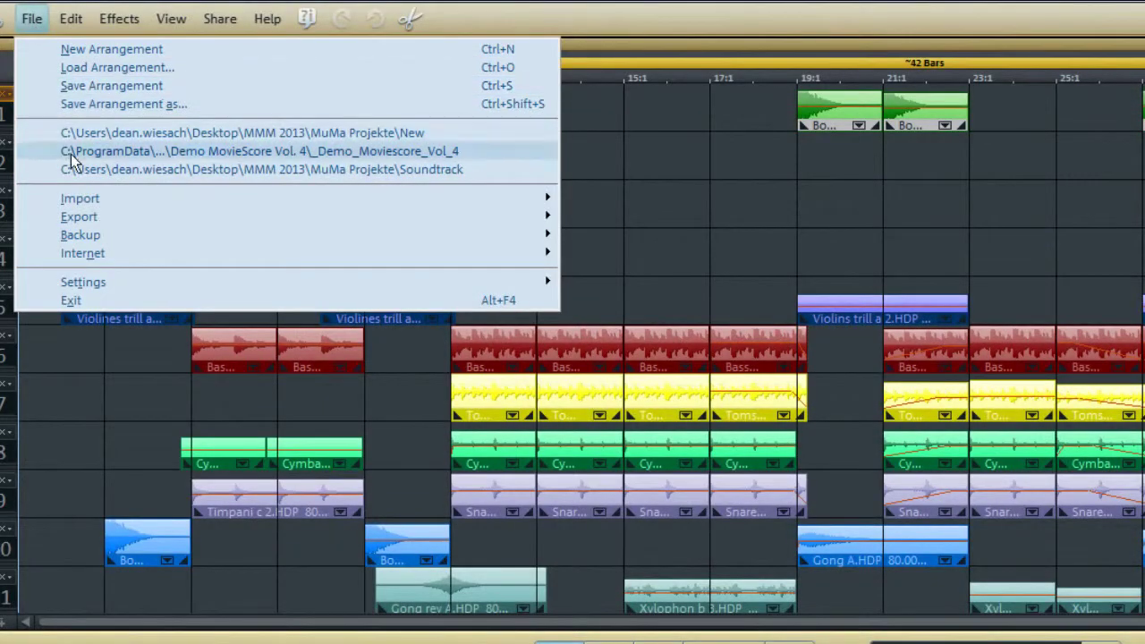
pyautogui.moveTo(177, 216)
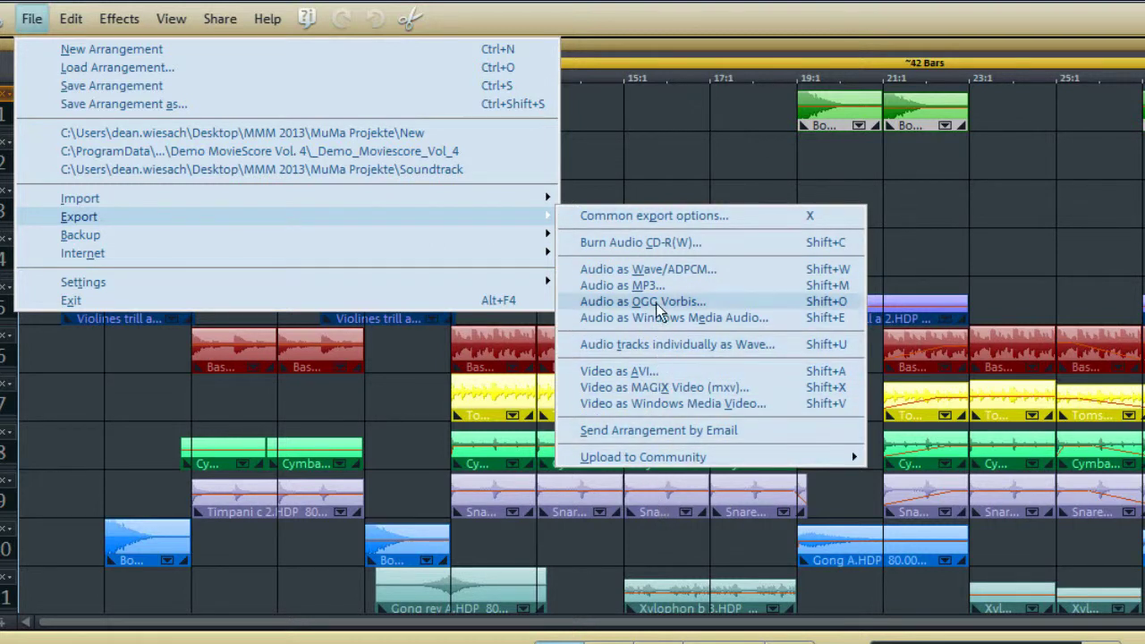
pyautogui.click(653, 217)
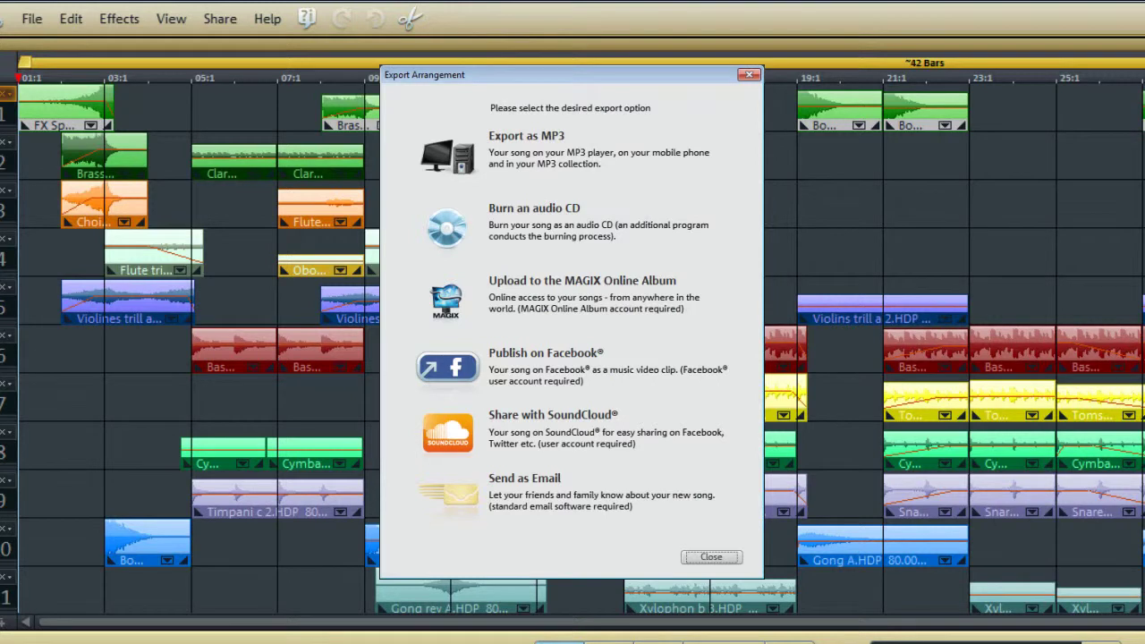